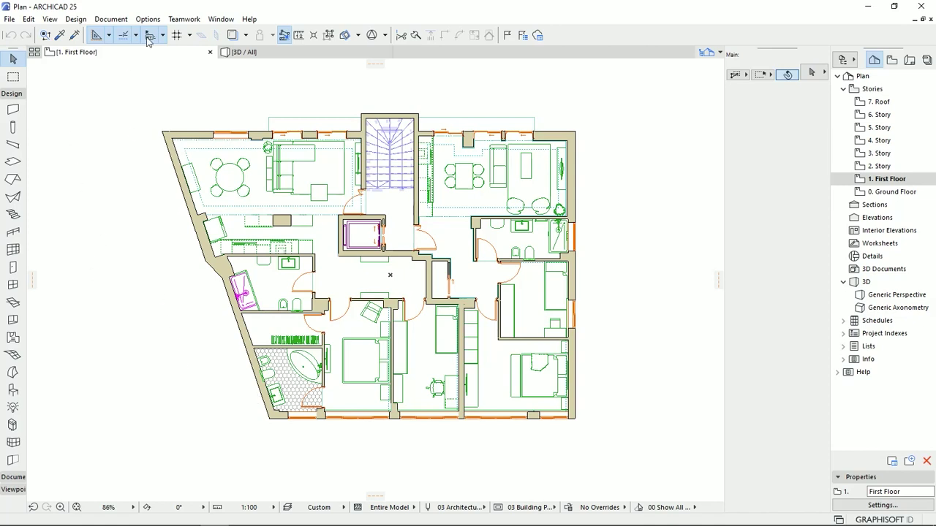
Step: Open the Generic Perspective 3D view and orbit round the side, opposite and corner facades
click(285, 53)
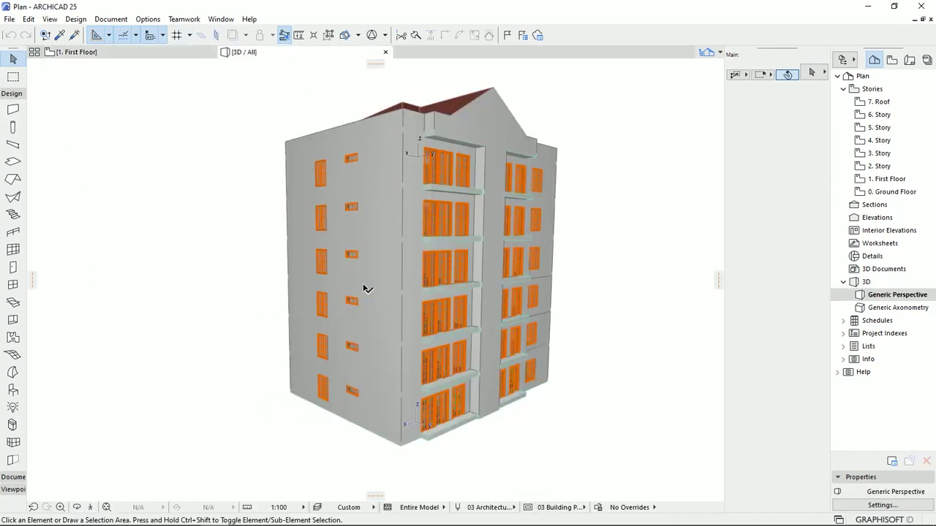
shift+middle_drag(366, 288, 413, 310)
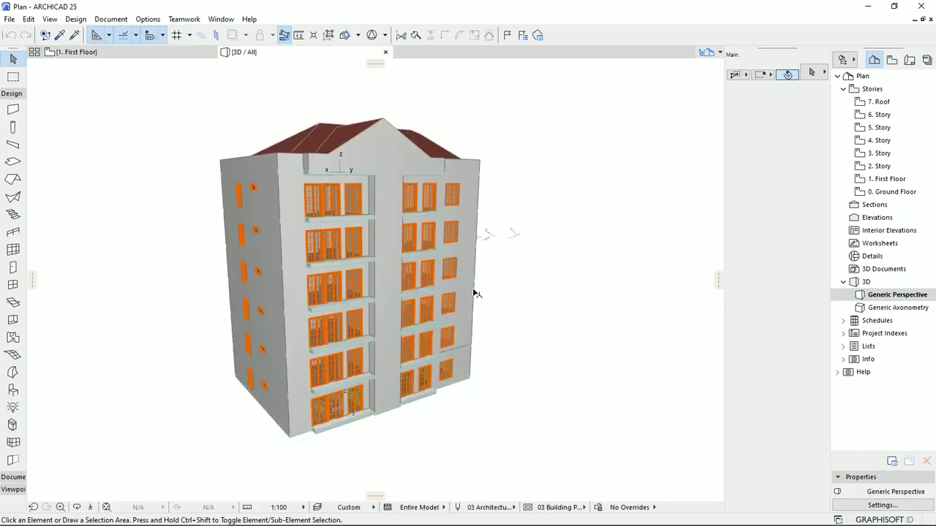
shift+middle_drag(473, 293, 523, 162)
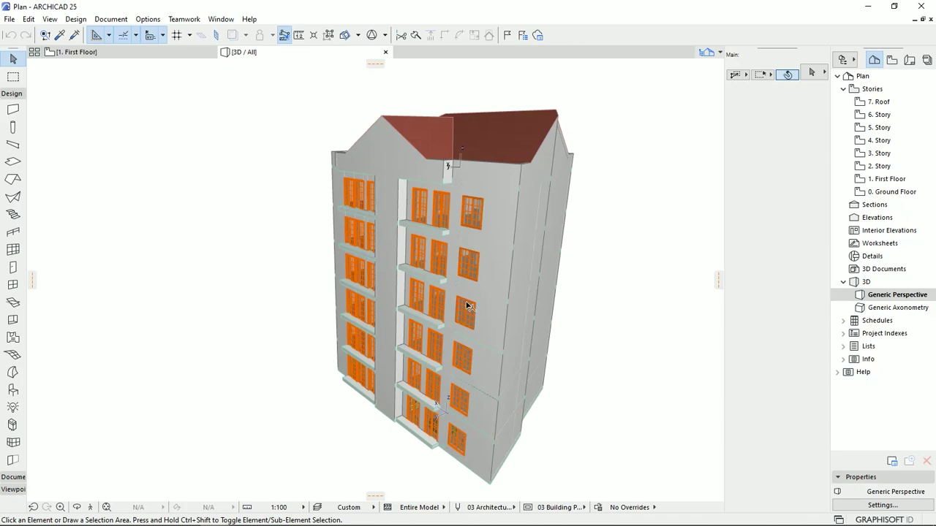
mouse_move(413, 260)
shift+middle_down()
mouse_move(330, 282)
mouse_move(547, 222)
mouse_move(261, 326)
mouse_move(493, 261)
mouse_move(567, 278)
mouse_move(385, 130)
shift+middle_up()
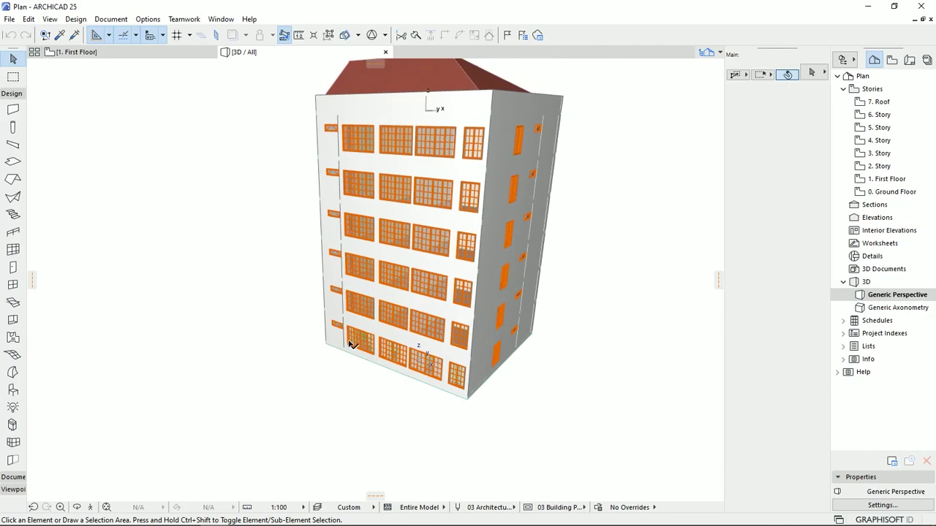
mouse_move(497, 257)
shift+middle_down()
mouse_move(403, 290)
mouse_move(470, 286)
mouse_move(287, 301)
mouse_move(184, 261)
mouse_move(220, 265)
mouse_move(282, 249)
mouse_move(423, 172)
shift+middle_up()
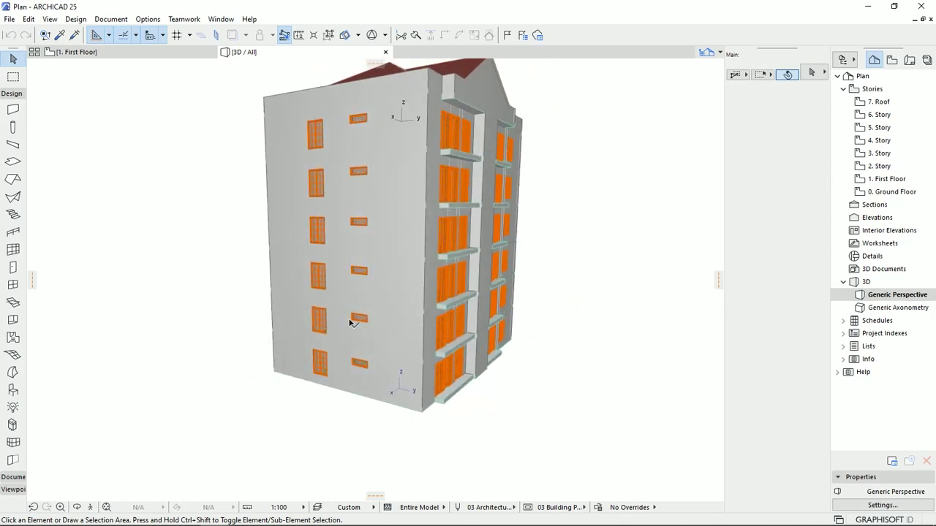
mouse_move(351, 322)
shift+middle_down()
mouse_move(577, 307)
mouse_move(188, 314)
mouse_move(387, 327)
mouse_move(185, 323)
mouse_move(271, 344)
mouse_move(359, 319)
mouse_move(357, 304)
mouse_move(339, 322)
shift+middle_up()
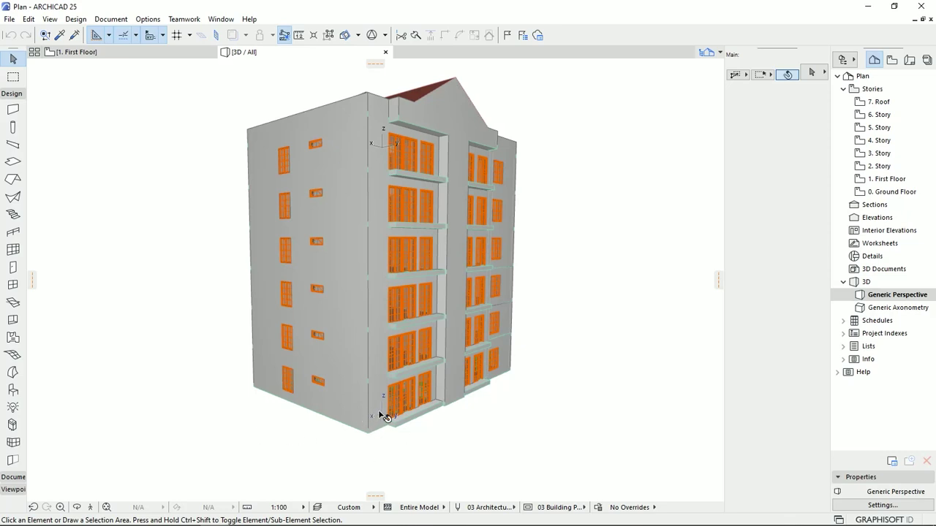
scroll(381, 415, up, 1)
Step: Zoom in to a level view of the front corner and pick the Corner-Window tool
scroll(366, 350, up, 1)
scroll(366, 366, up, 2)
scroll(371, 369, up, 1)
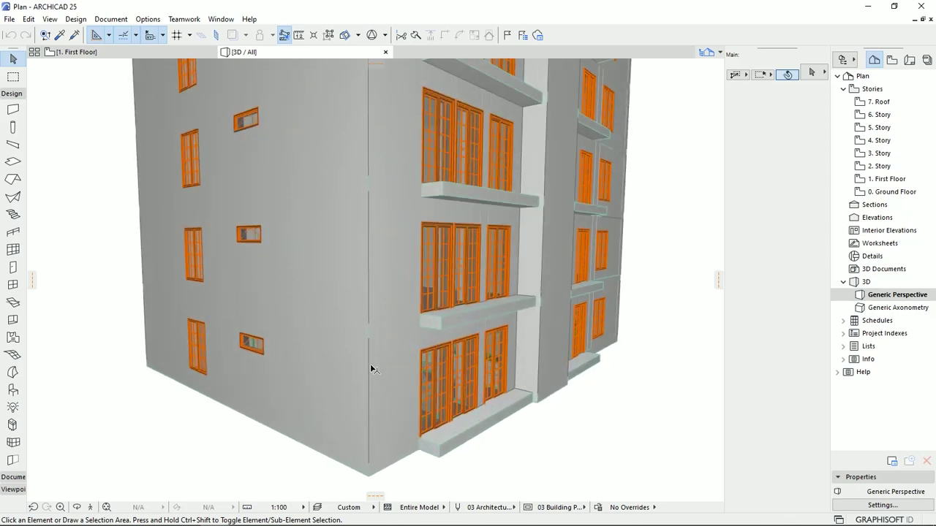
mouse_move(368, 414)
mouse_down()
mouse_move(313, 376)
mouse_move(338, 388)
mouse_up()
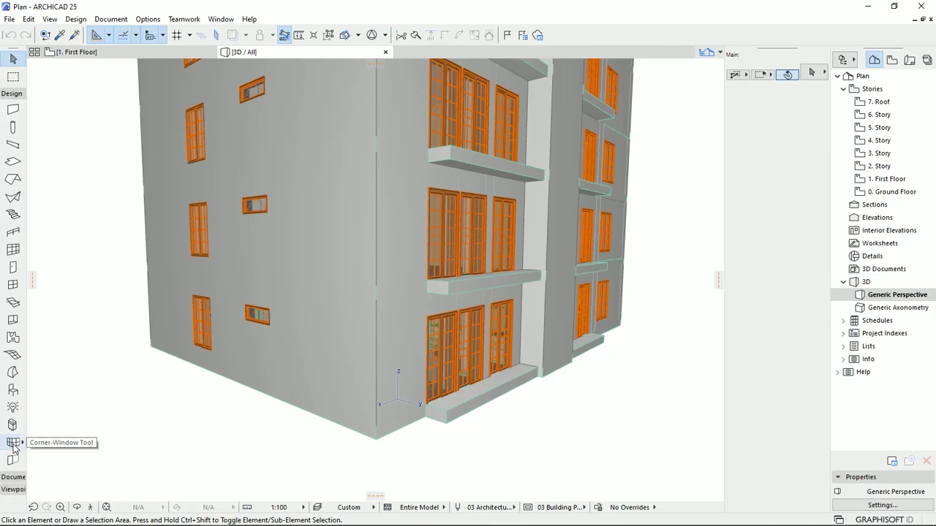
click(13, 444)
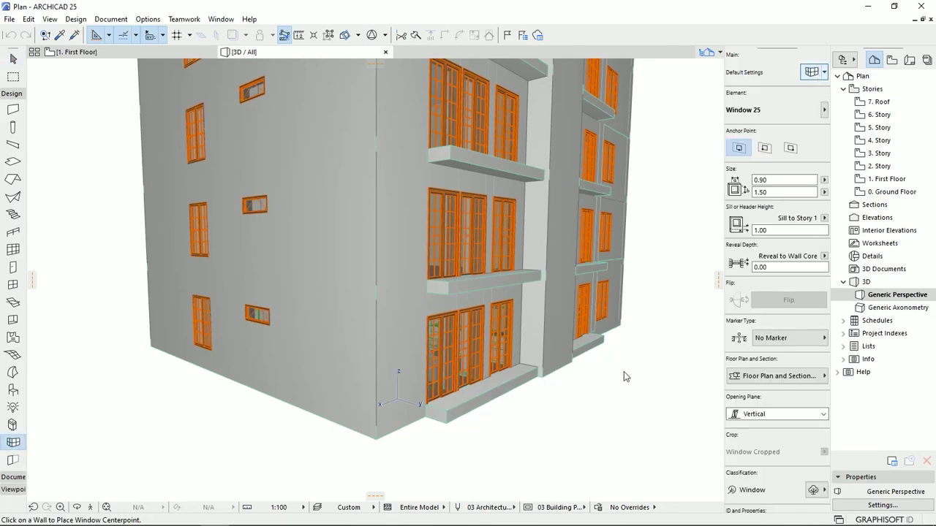
key(ctrl+t)
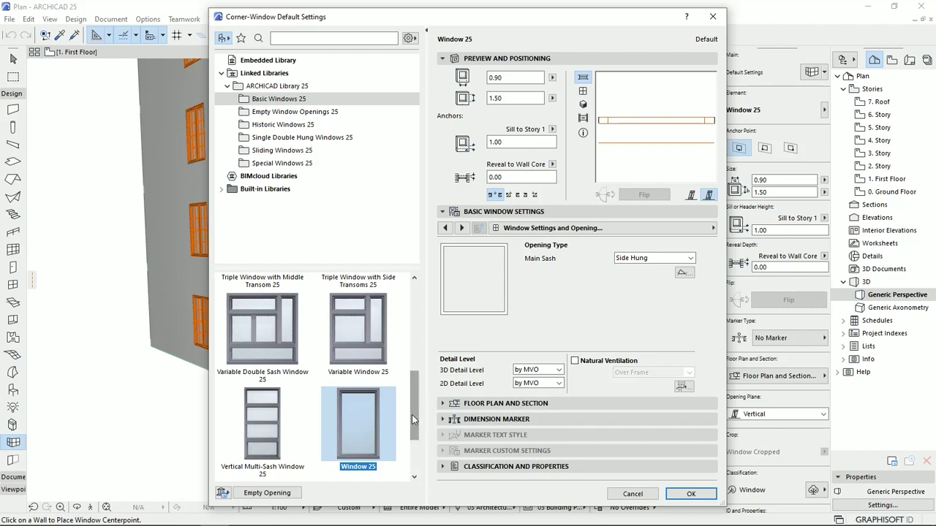
scroll(412, 414, down, 3)
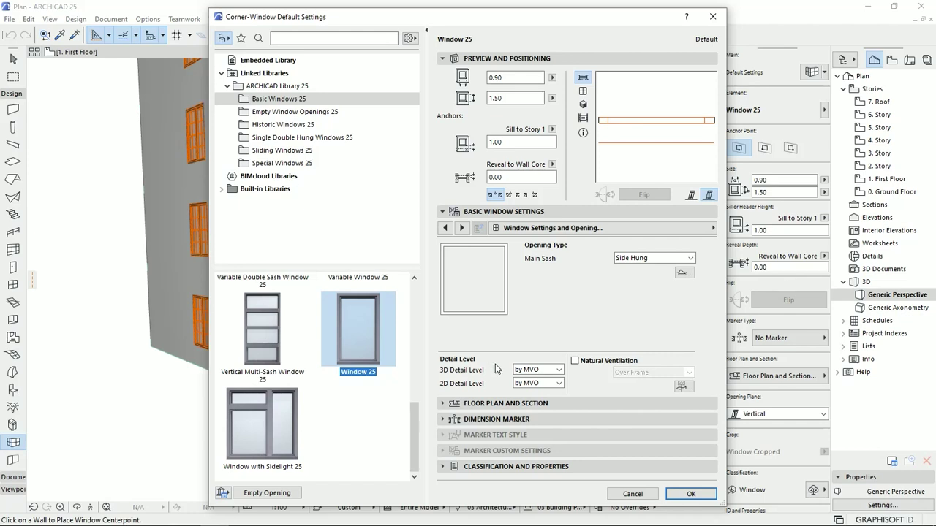
click(574, 229)
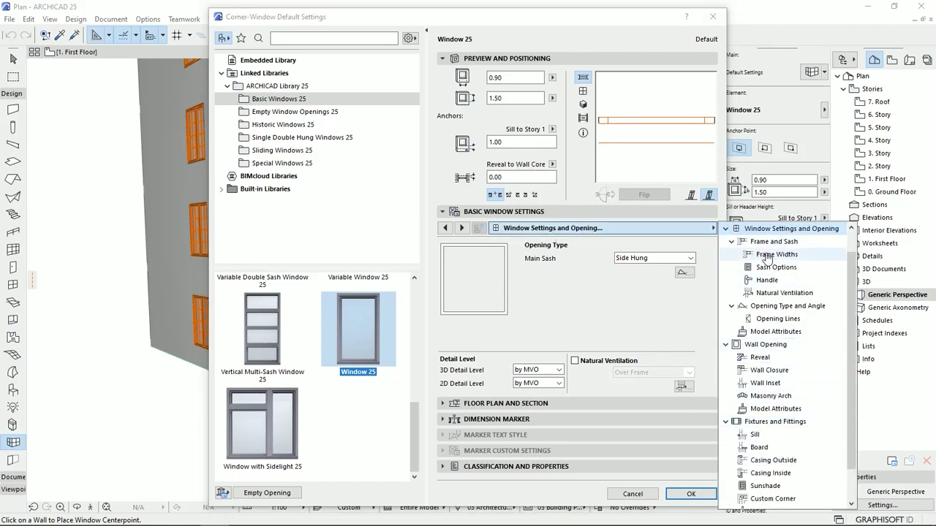
click(528, 231)
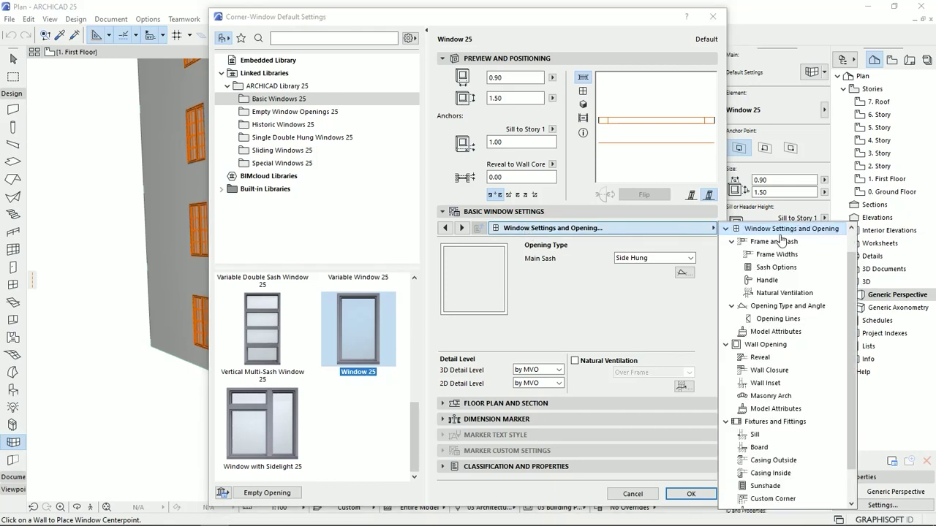
click(760, 231)
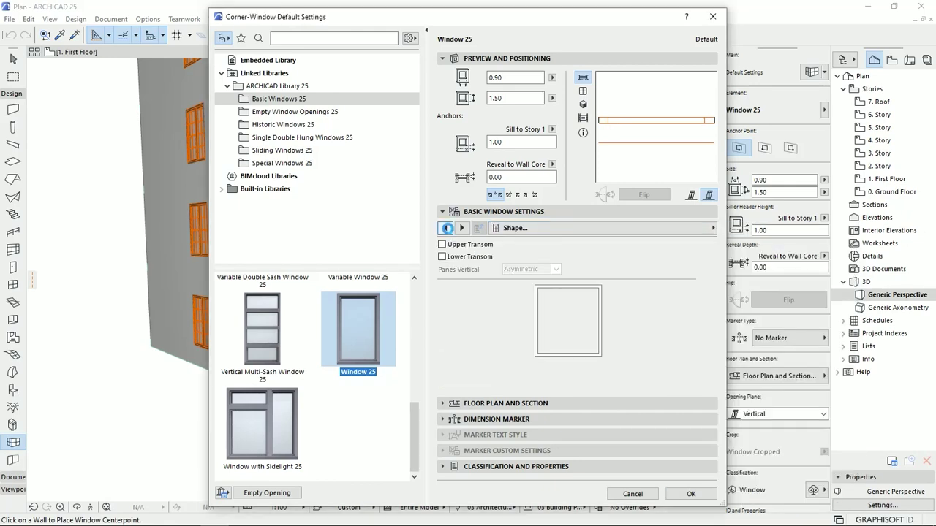
click(461, 228)
click(692, 496)
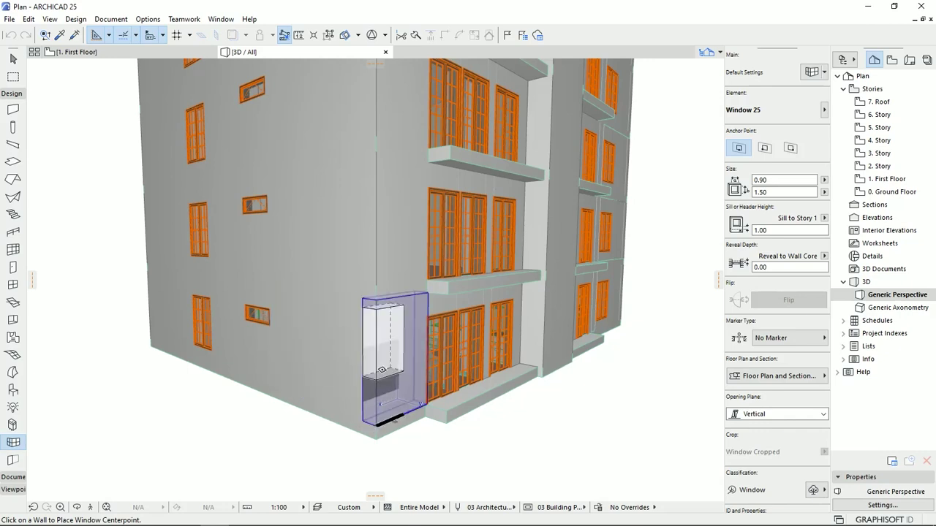
Step: Place the corner window on the building's front corner, set its opening side, and zoom in
click(381, 369)
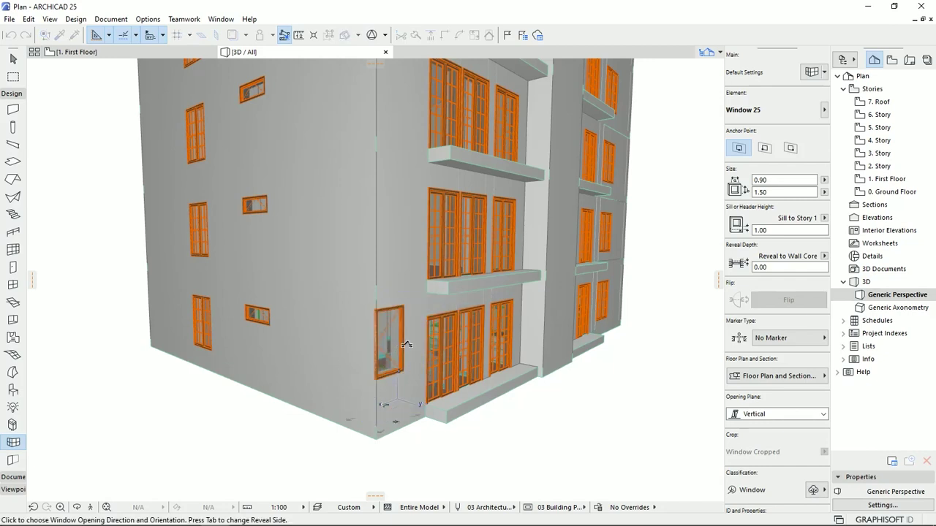
click(424, 417)
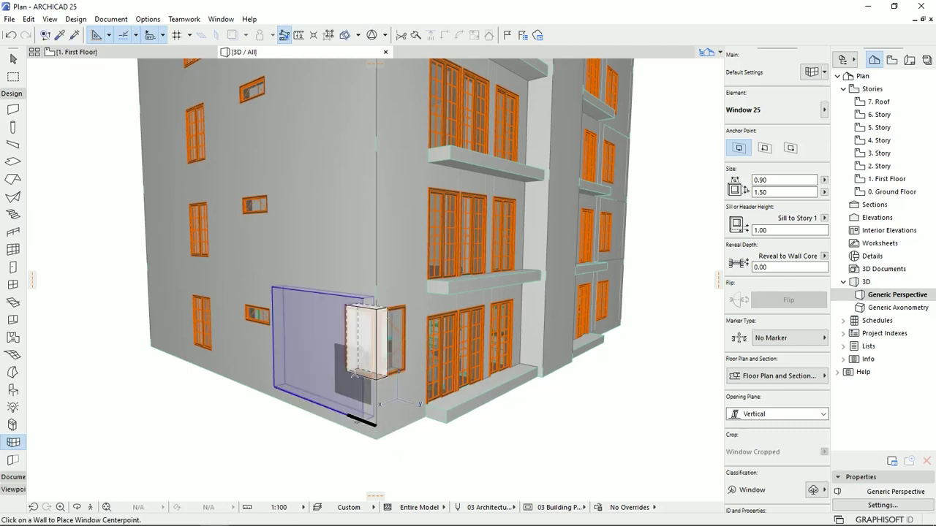
scroll(371, 357, up, 3)
scroll(369, 348, up, 3)
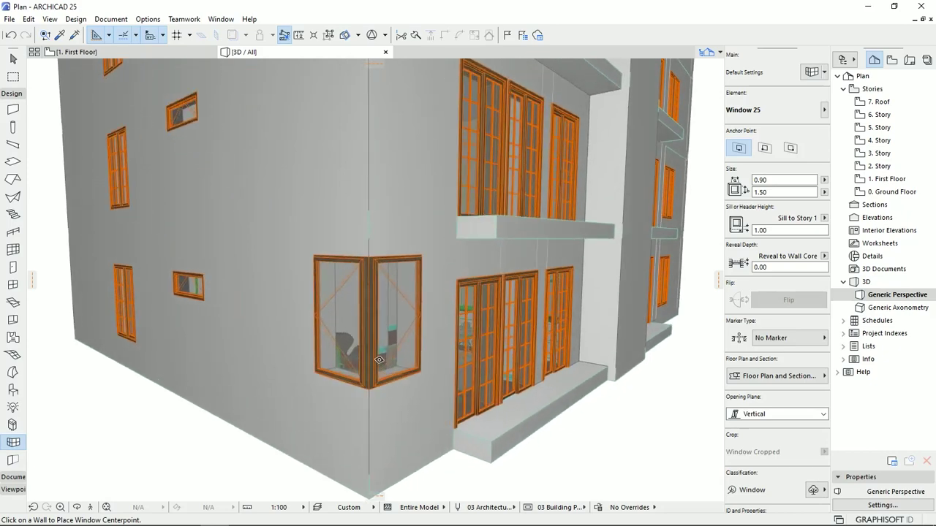
scroll(365, 333, up, 2)
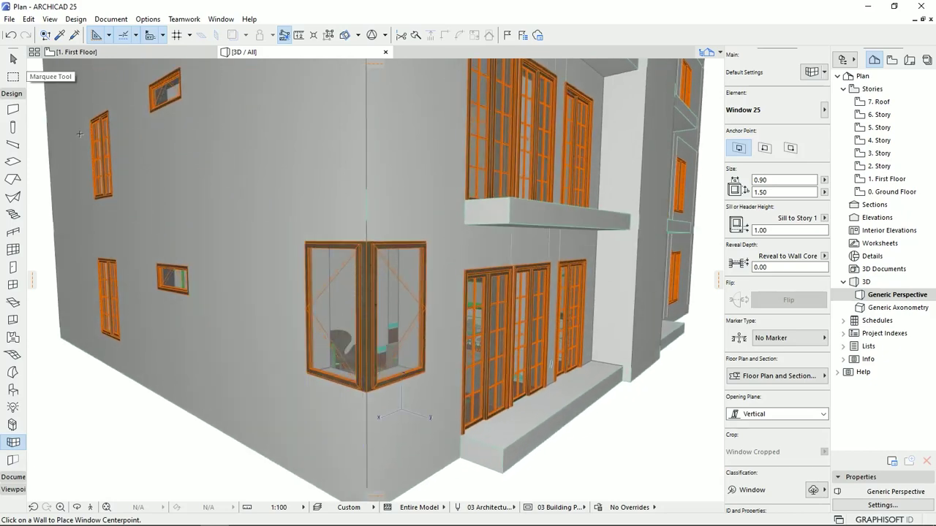
Step: Stretch the right pane's height to 1.72 m on a 0.38 m sill
click(11, 61)
click(419, 373)
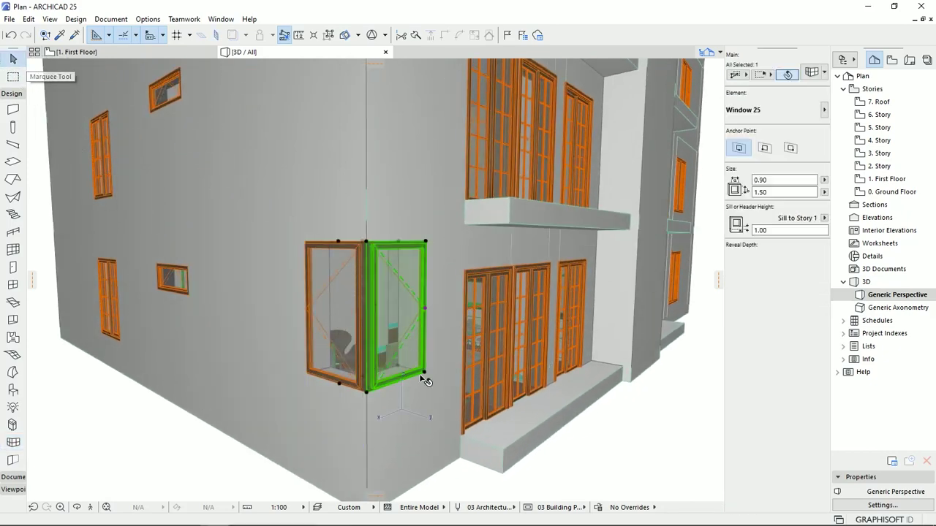
click(426, 243)
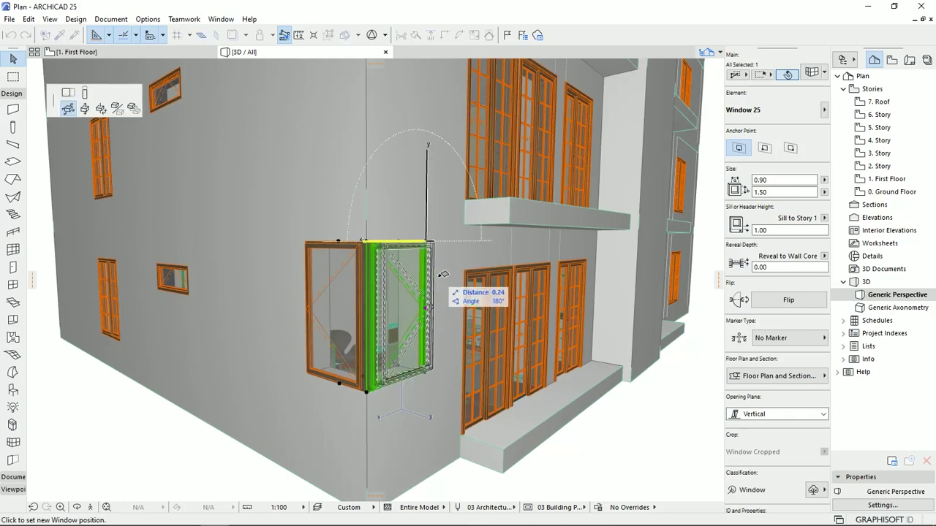
click(84, 93)
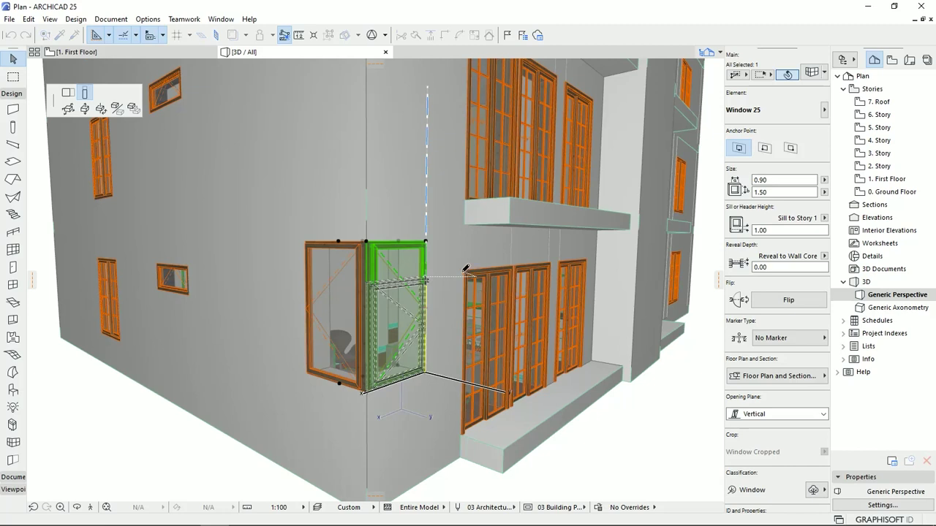
click(415, 279)
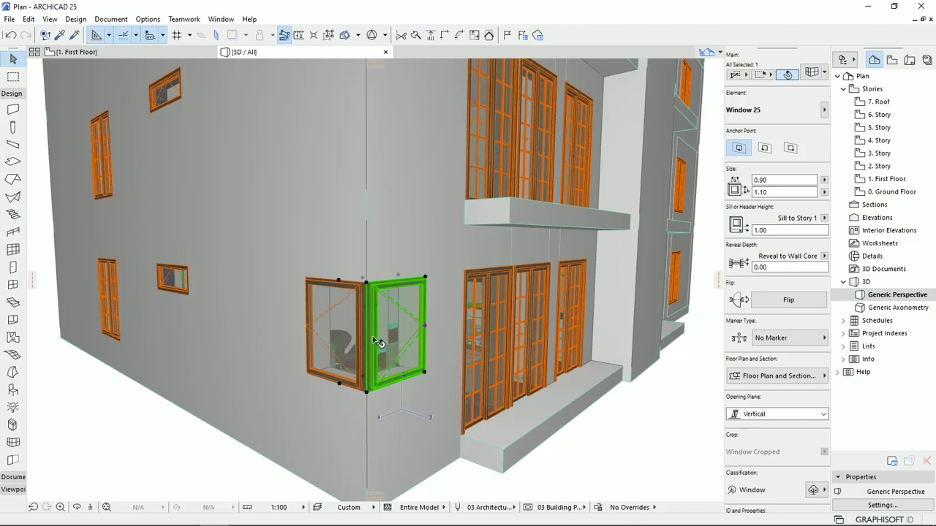
click(427, 371)
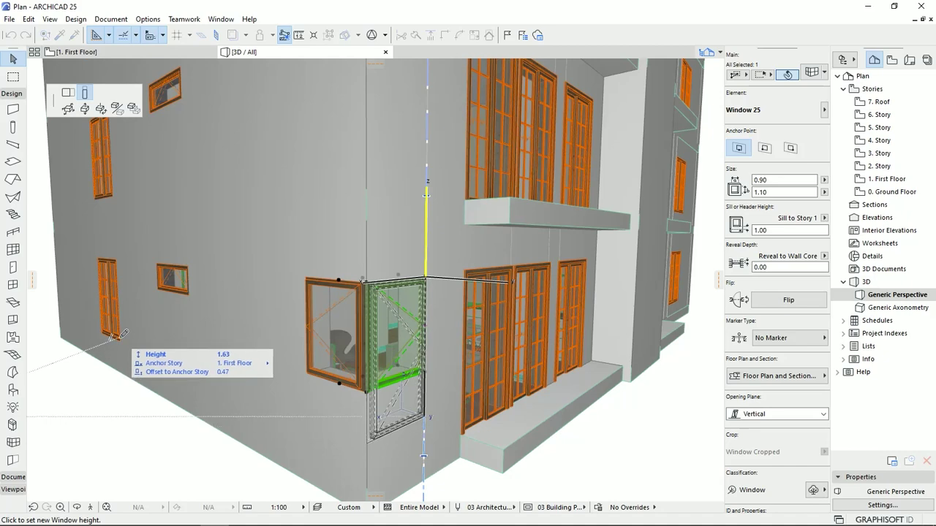
click(429, 427)
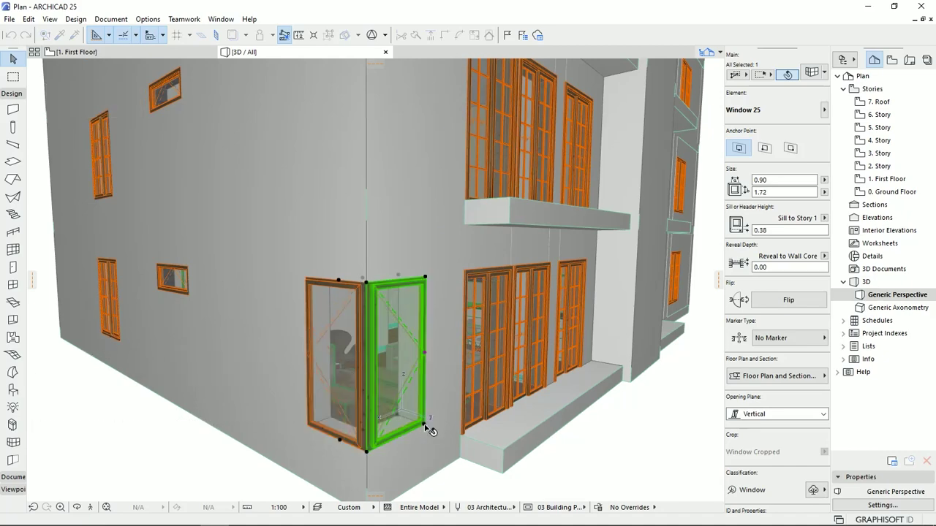
Step: Widen the right pane to 1.44 m, then delete the corner window
middle_drag(409, 408, 377, 360)
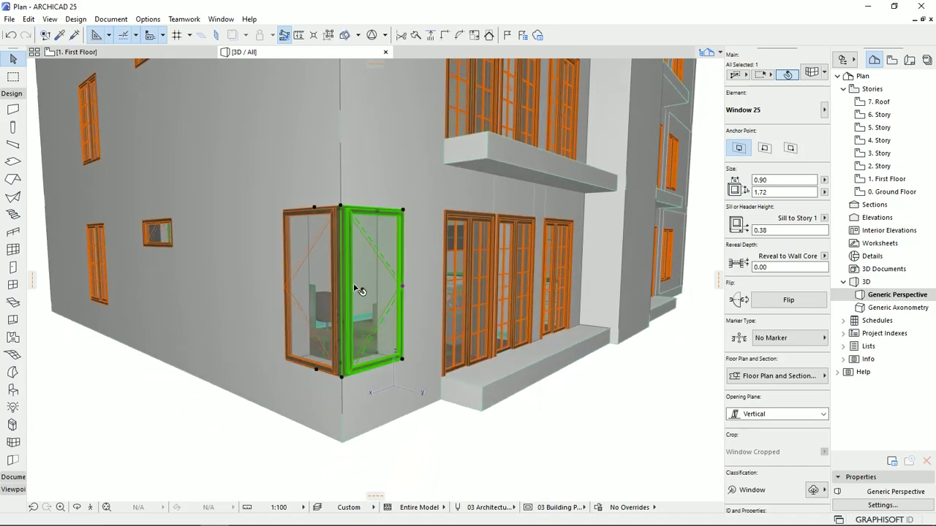
scroll(354, 285, up, 2)
scroll(356, 288, up, 2)
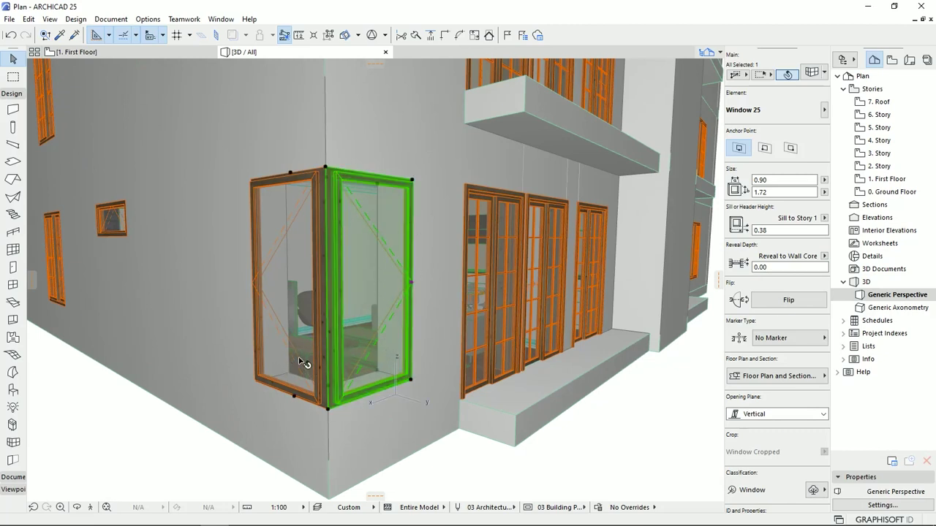
click(411, 382)
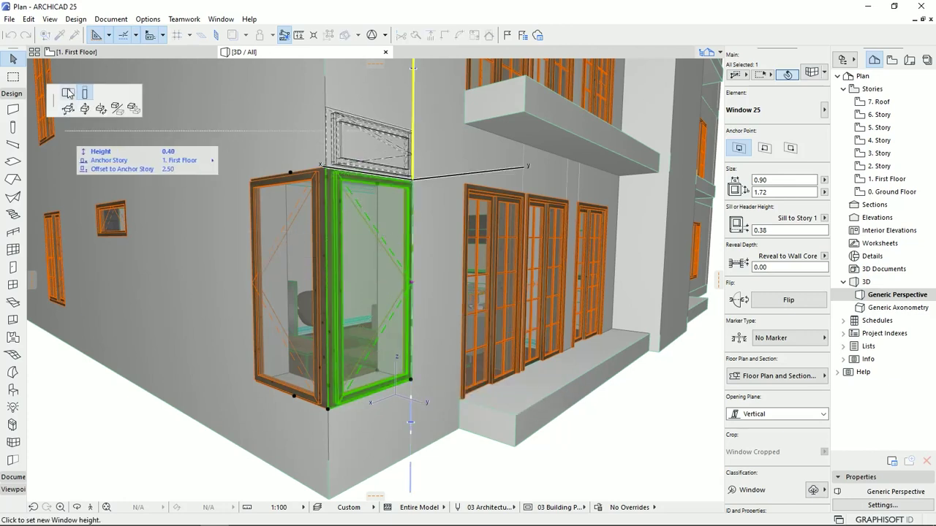
click(67, 93)
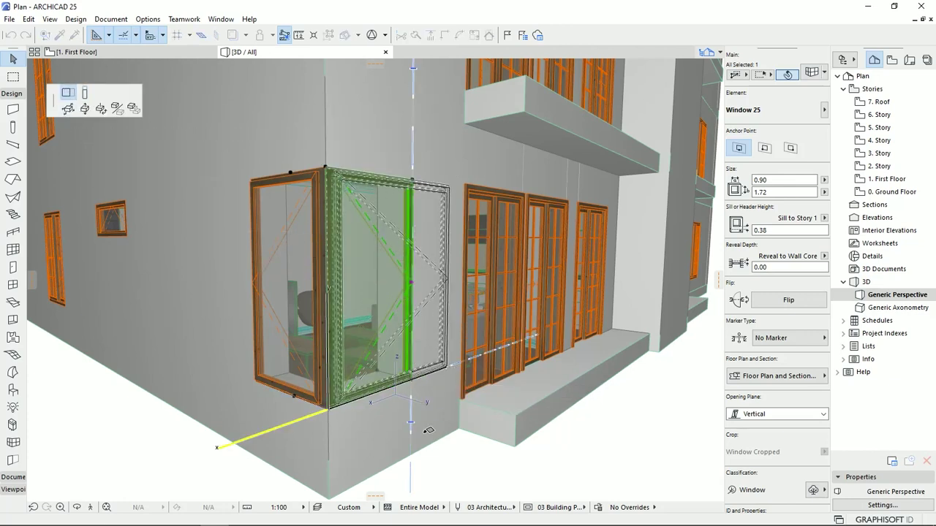
click(447, 392)
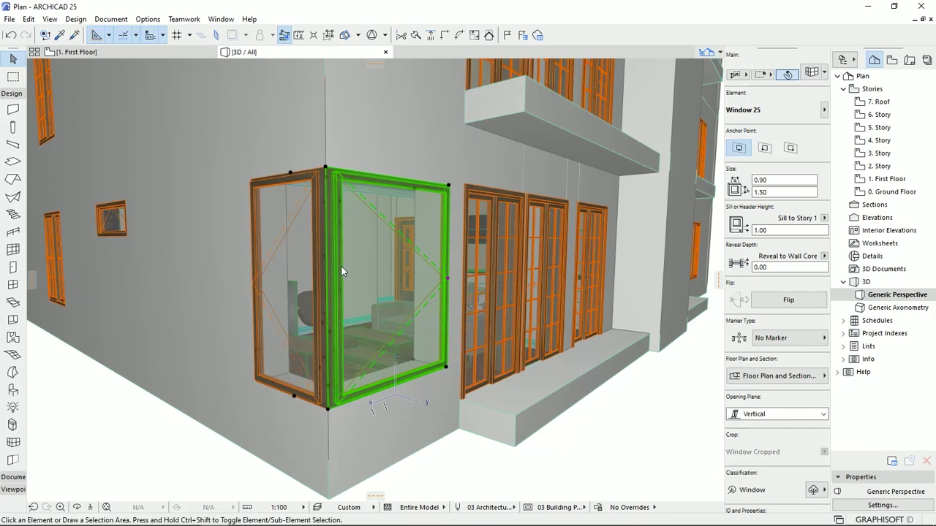
key(Delete)
Step: Go to the First Floor plan and bring the upper-right room corner into view
click(121, 53)
scroll(517, 214, up, 5)
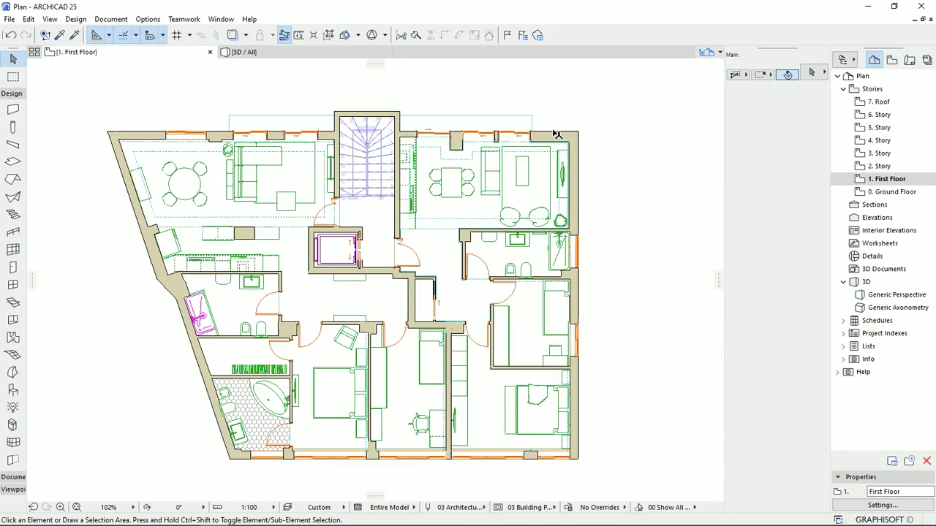
mouse_move(593, 142)
middle_down()
mouse_move(499, 198)
mouse_move(443, 199)
middle_up()
scroll(443, 199, down, 1)
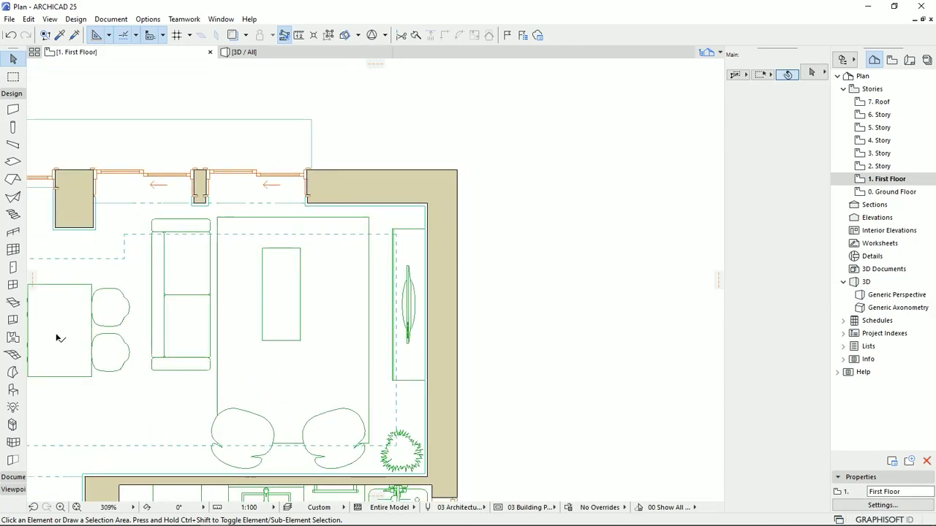
Step: Place a 0.90 × 1.50 m corner window on the top-right wall corner and select it
click(13, 445)
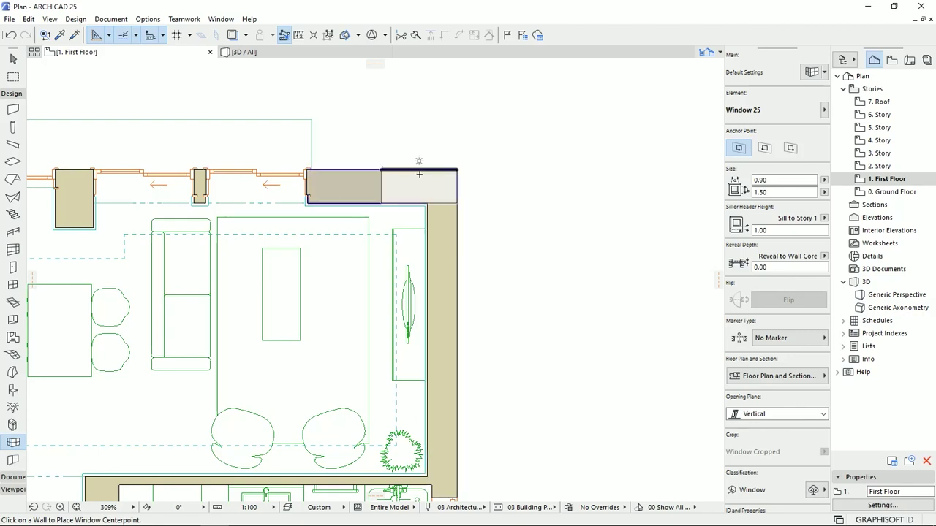
click(419, 173)
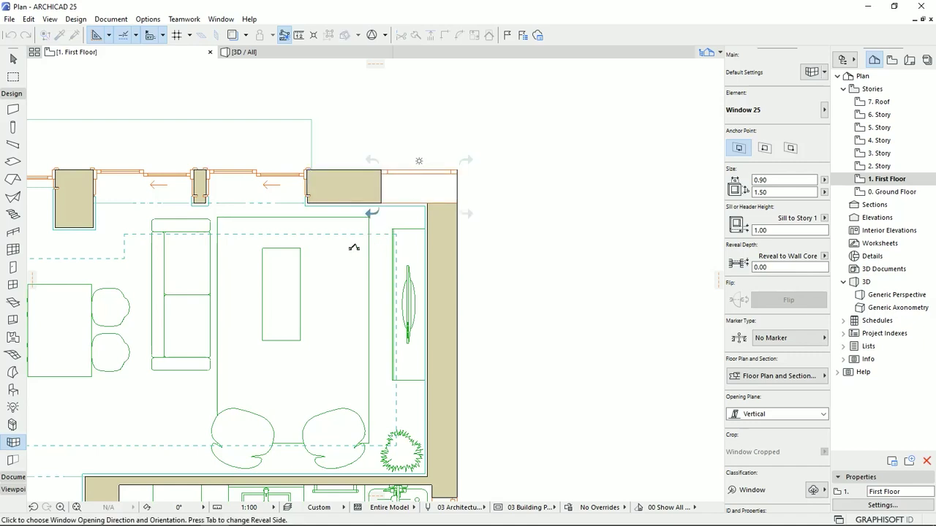
click(353, 247)
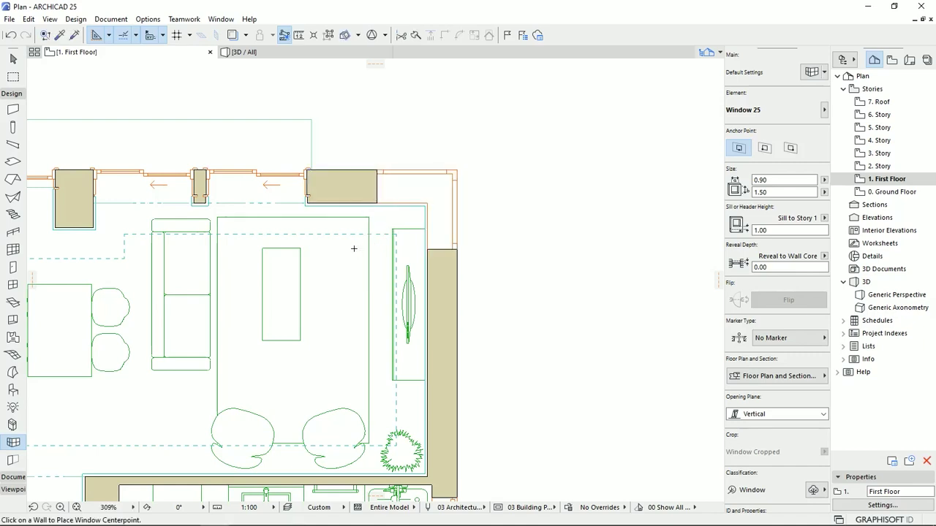
scroll(371, 171, up, 3)
scroll(426, 196, up, 2)
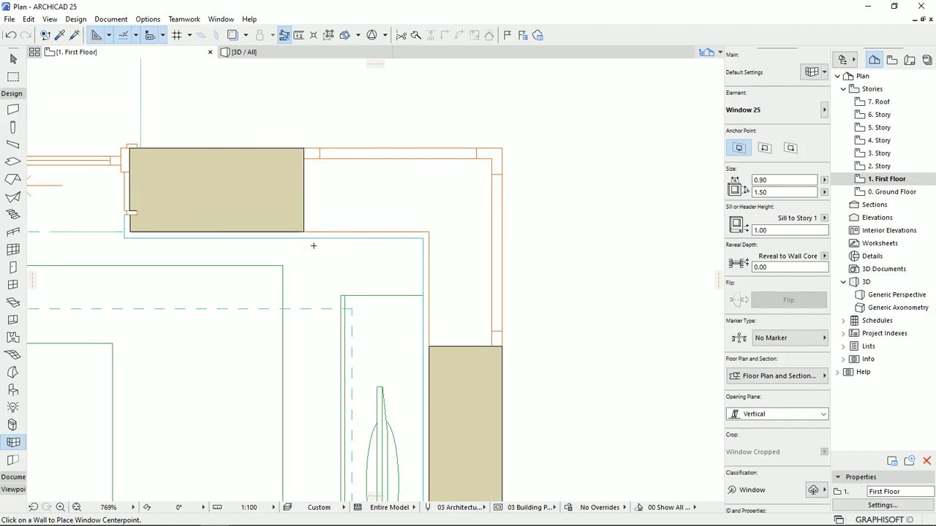
click(13, 58)
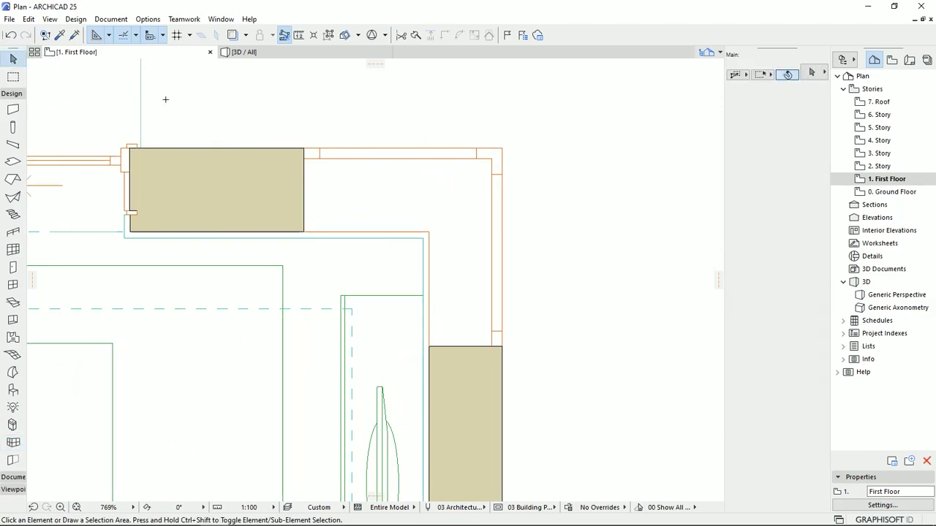
click(492, 159)
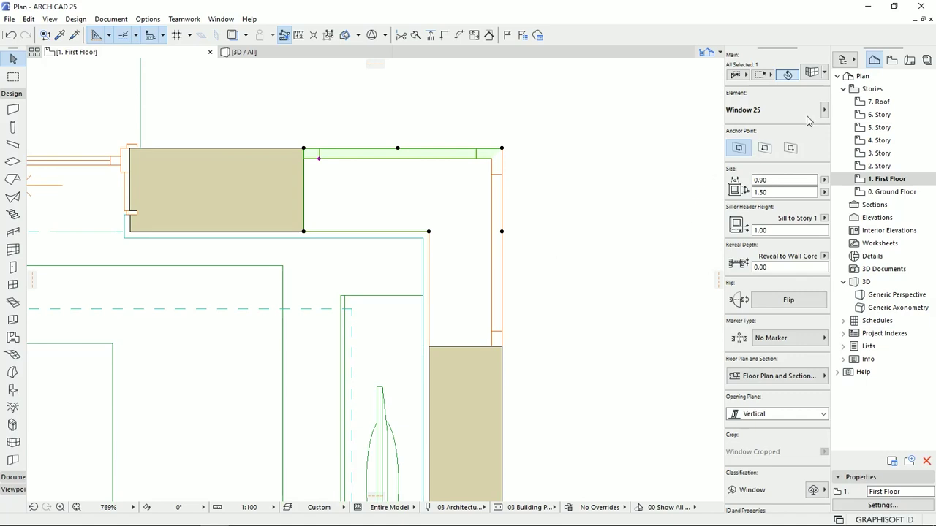
Step: Give the corner window 1:50 2D detail level and Full 3D detail level
key(ctrl+t)
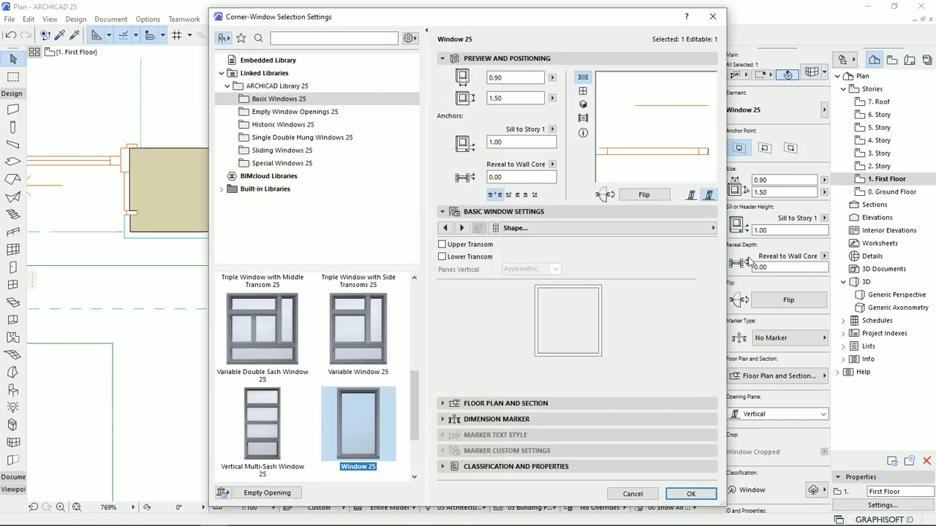
click(515, 228)
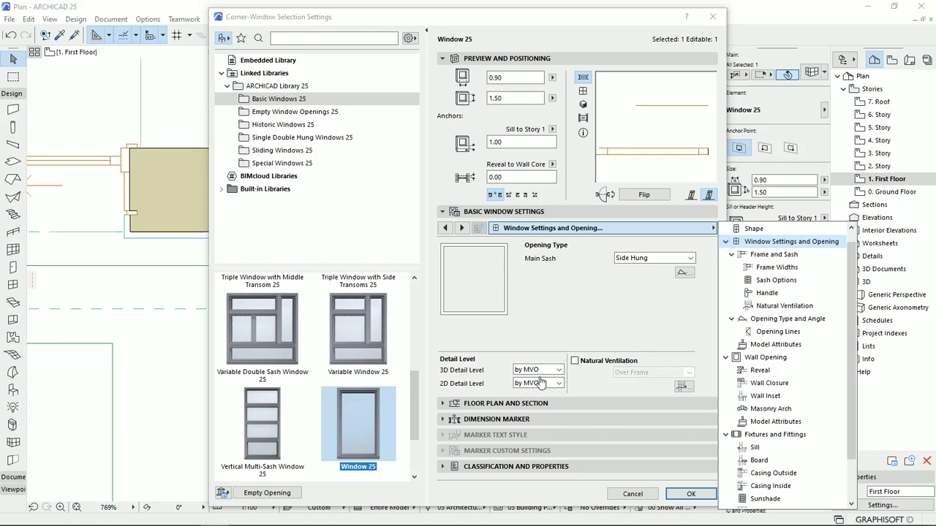
click(526, 333)
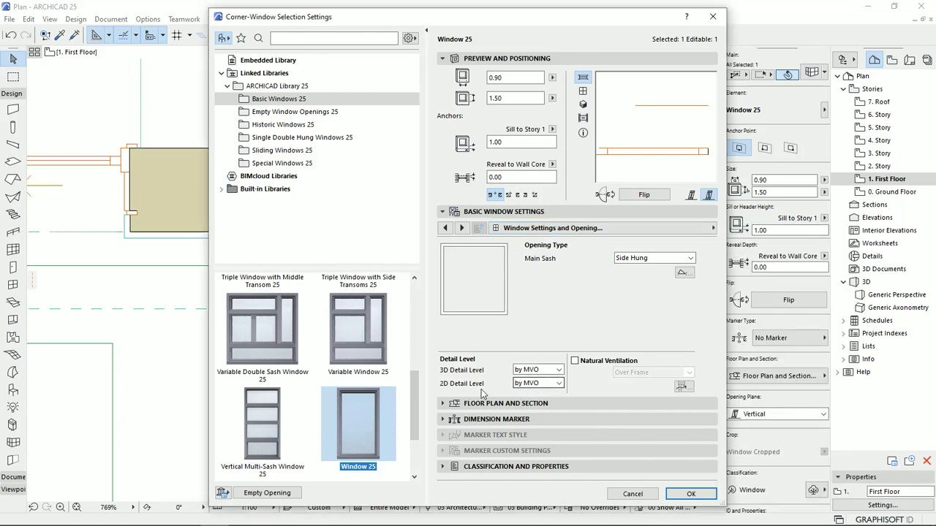
click(559, 383)
click(552, 409)
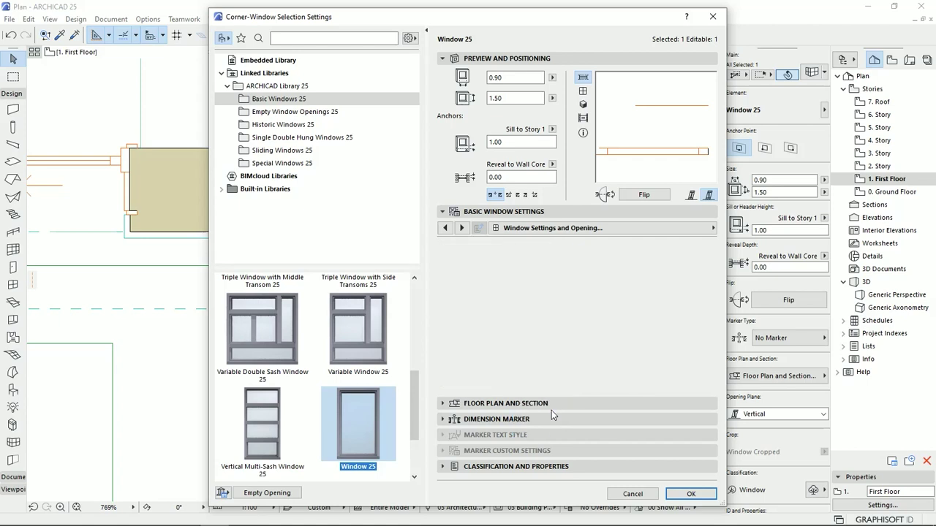
click(537, 370)
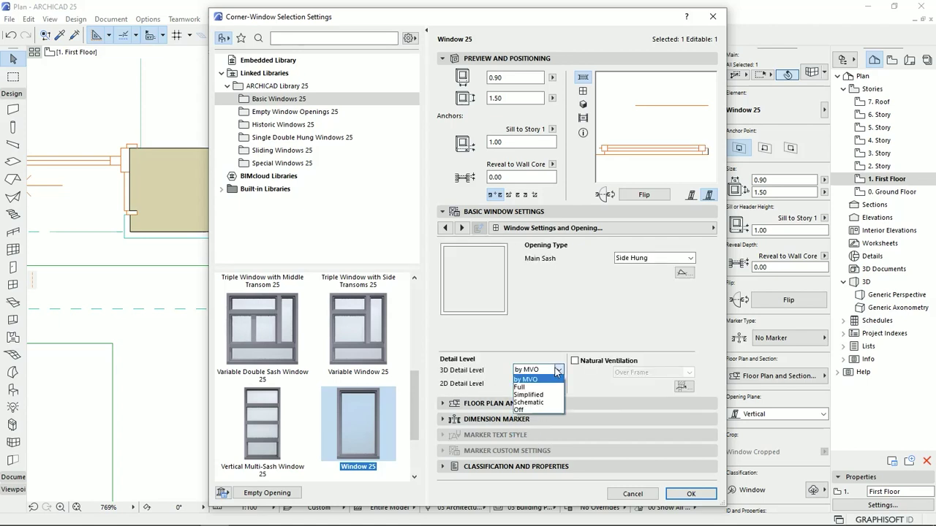
click(537, 377)
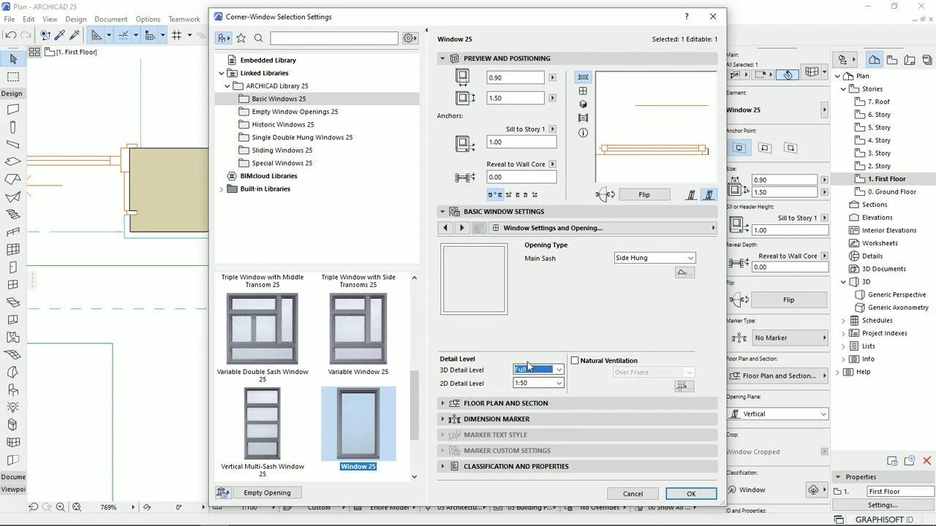
click(691, 495)
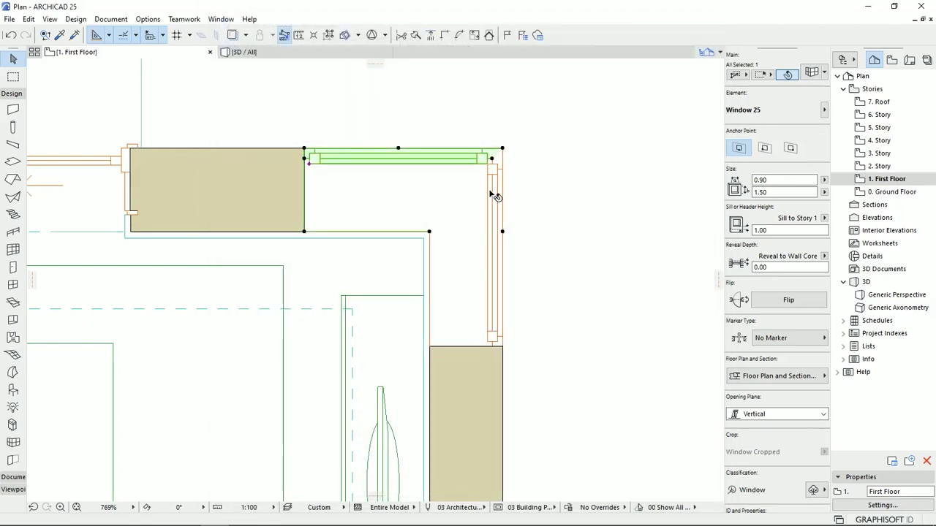
Step: Switch to the 3D view and orbit to bring the corner window into view
scroll(490, 193, up, 1)
scroll(511, 241, up, 1)
scroll(512, 215, up, 1)
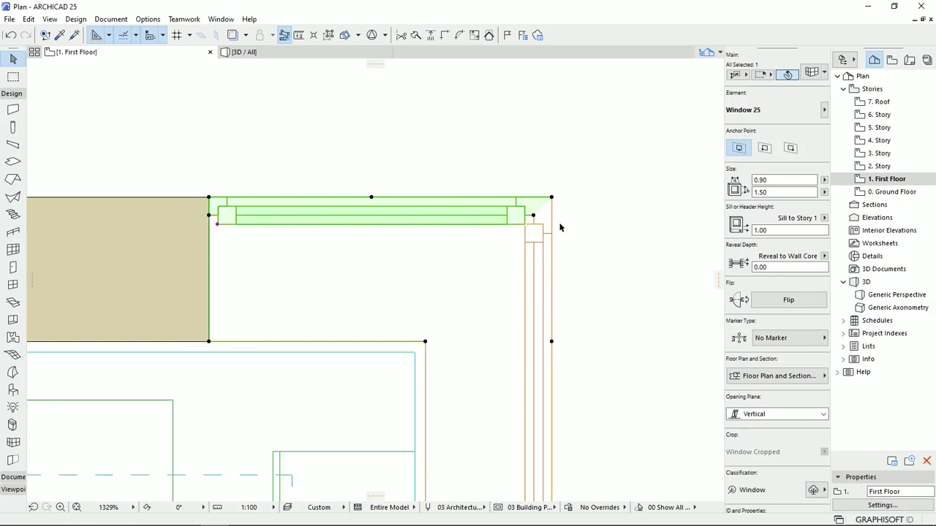
click(319, 54)
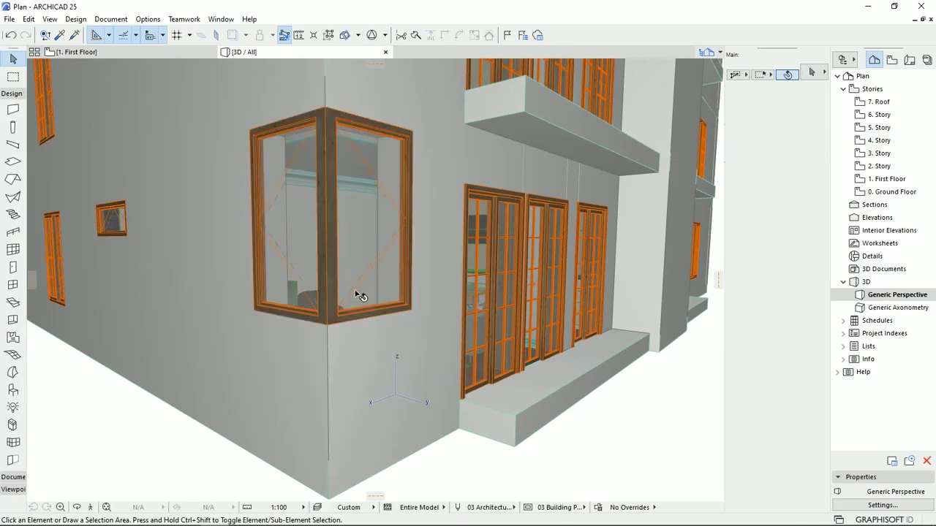
mouse_move(361, 295)
mouse_down()
mouse_move(459, 288)
mouse_move(434, 269)
mouse_up()
Step: Resize the window's right pane to 0.90 × 1.72 m on a 0.38 m sill
click(466, 196)
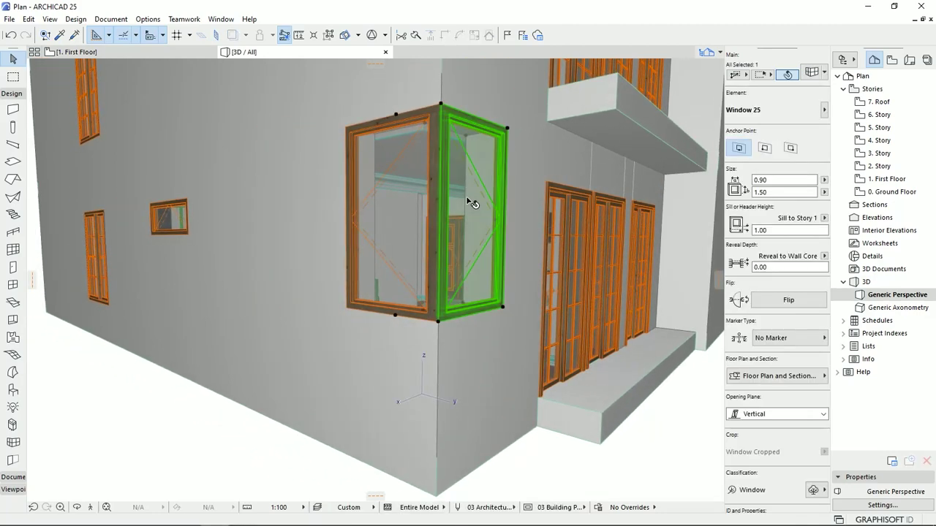
click(507, 128)
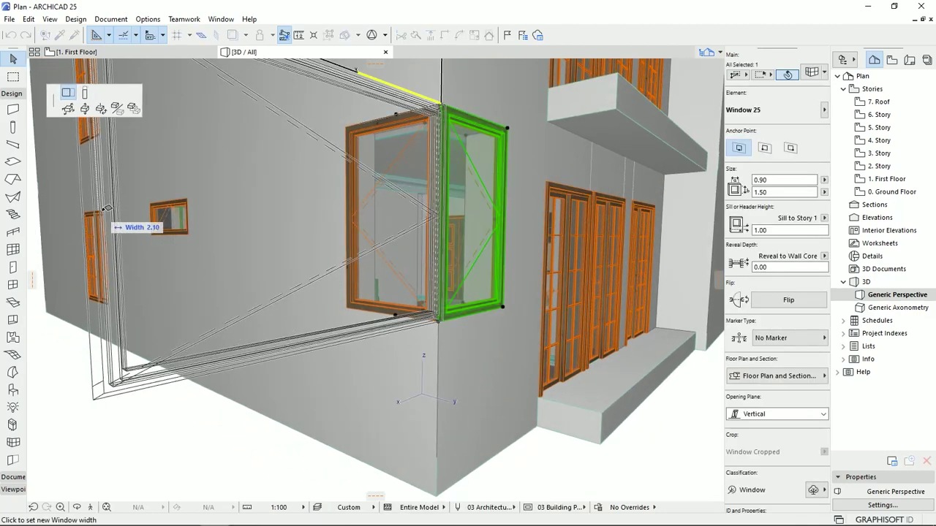
click(104, 212)
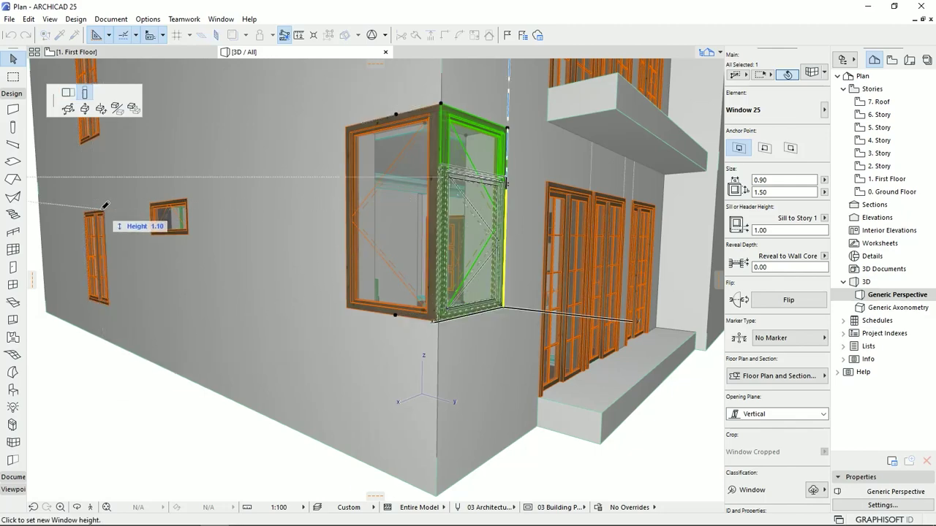
click(103, 208)
click(503, 309)
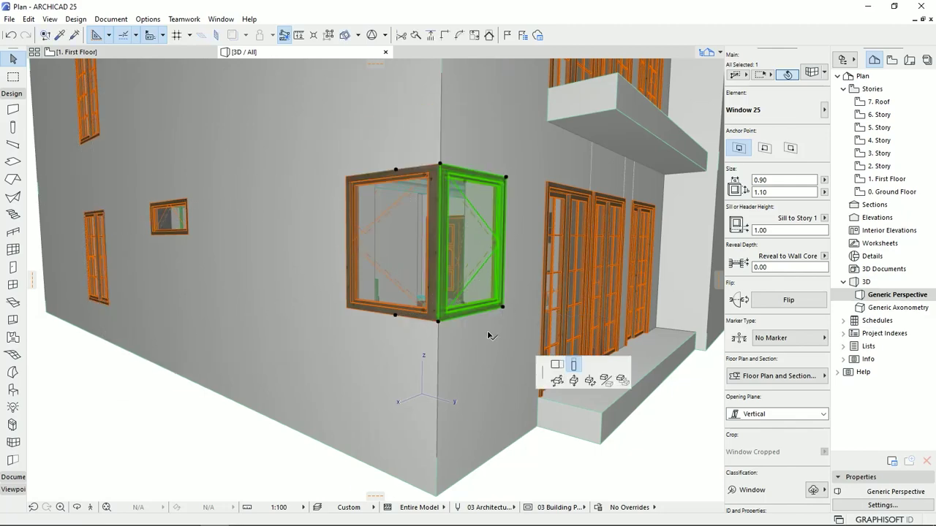
click(442, 308)
key(Escape)
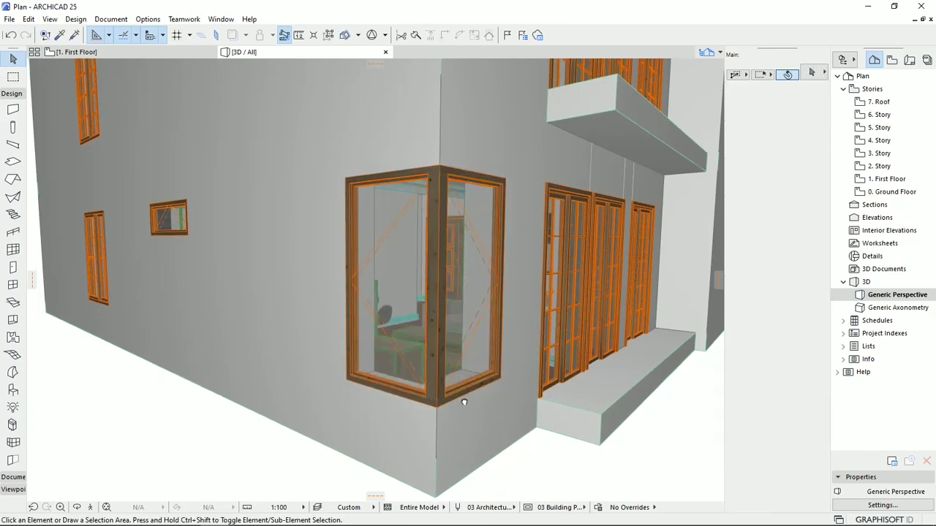
Step: Orbit around the corner window and reselect its right pane
mouse_move(465, 402)
shift+middle_down()
mouse_move(394, 400)
mouse_move(411, 341)
shift+middle_up()
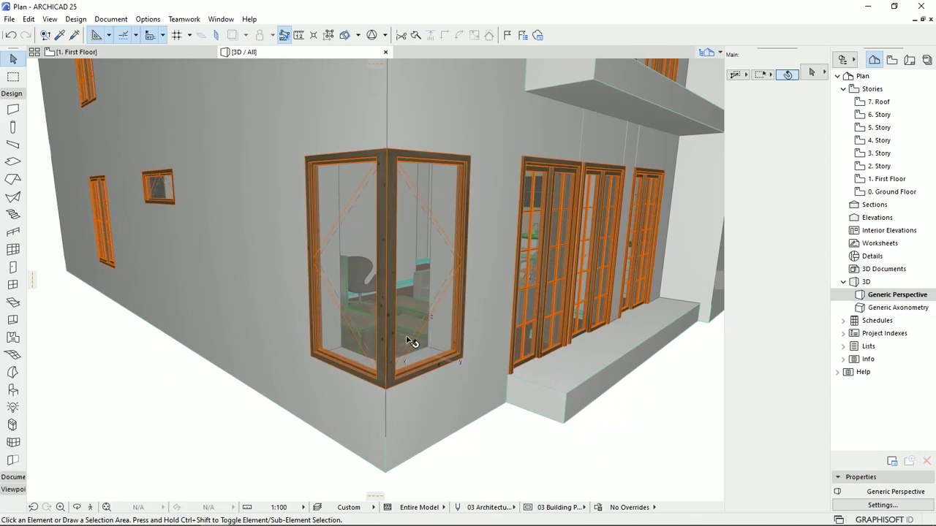
scroll(385, 222, up, 1)
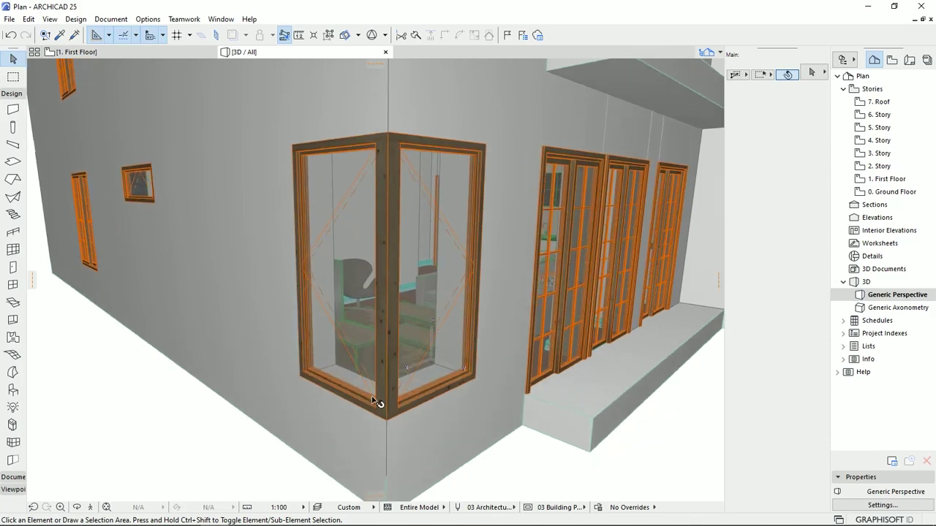
mouse_move(392, 286)
shift+middle_down()
mouse_move(476, 281)
mouse_move(417, 334)
shift+middle_up()
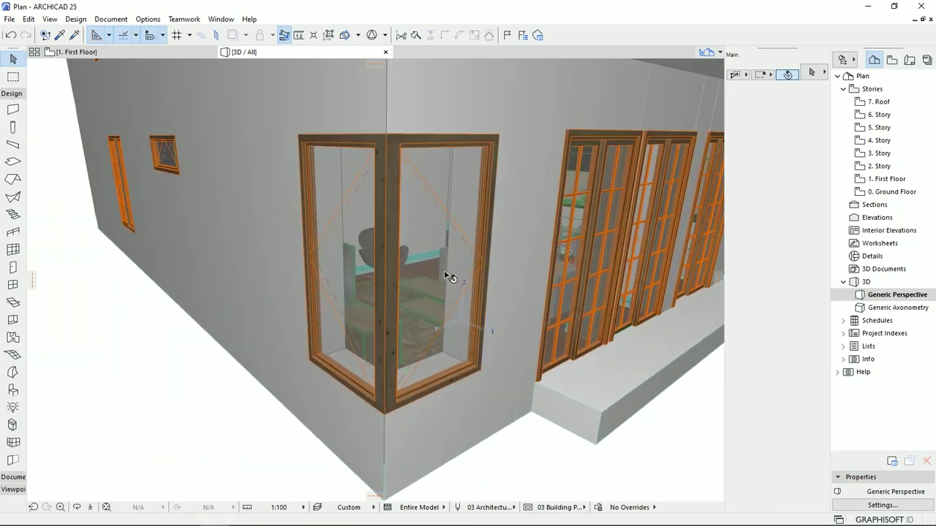
click(447, 277)
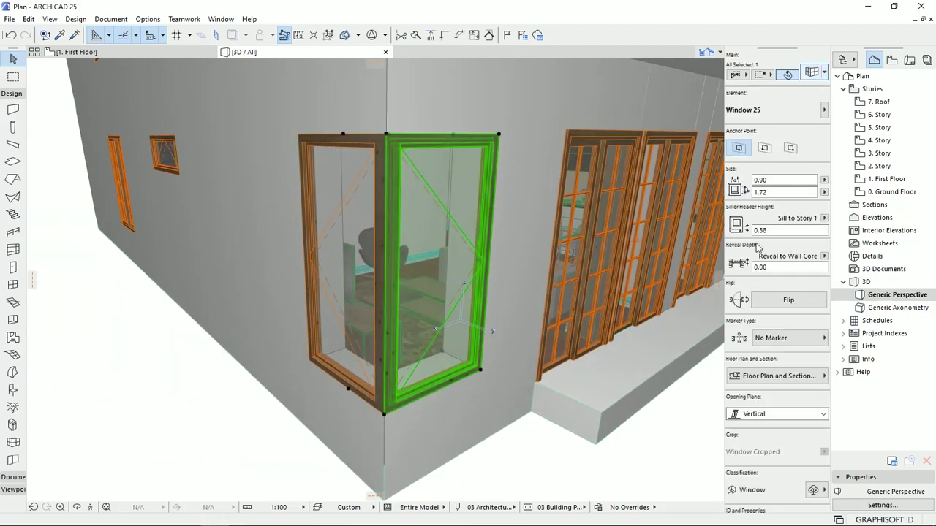
Step: On the Custom Corner page, change the connection type from Frame to Corner Column
key(ctrl+t)
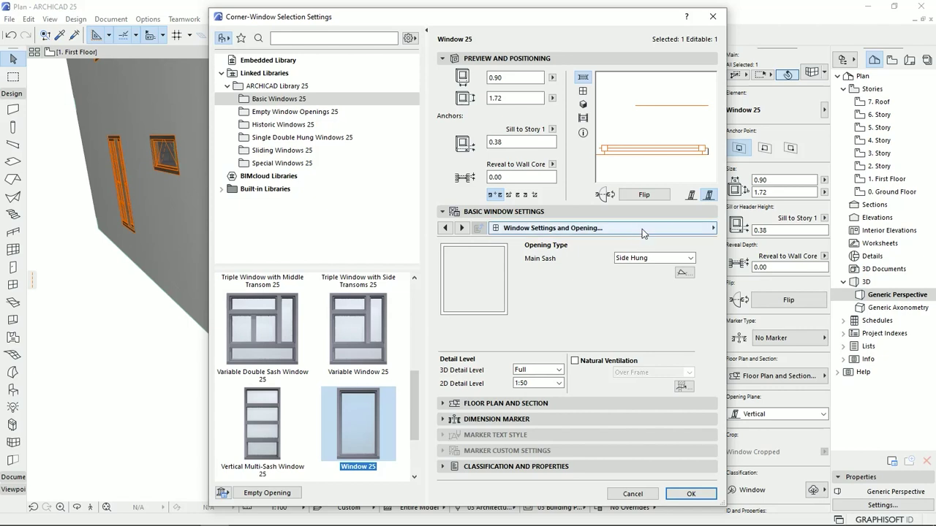
click(641, 228)
scroll(797, 351, down, 2)
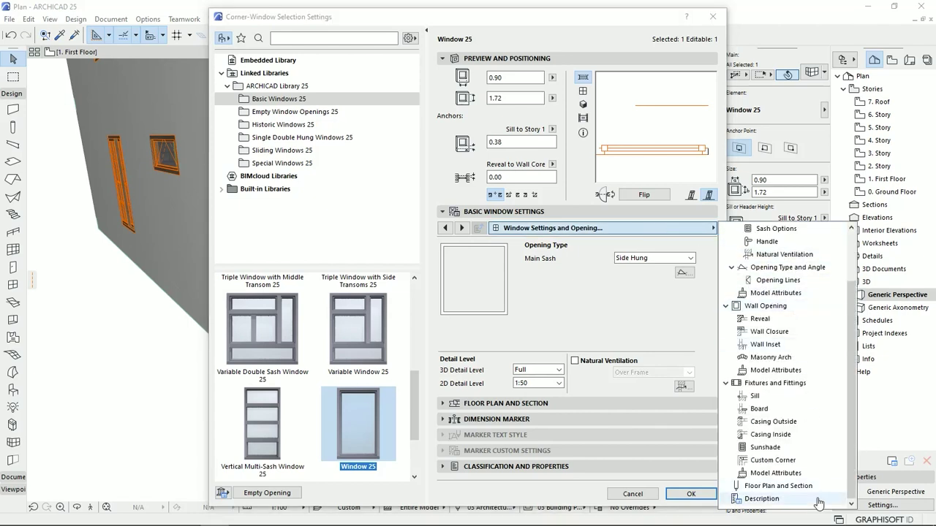
click(777, 460)
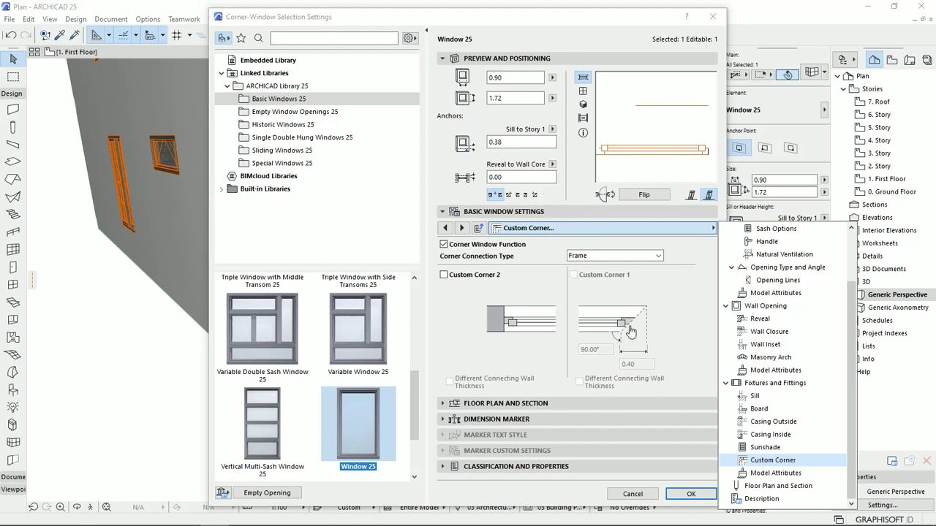
click(671, 314)
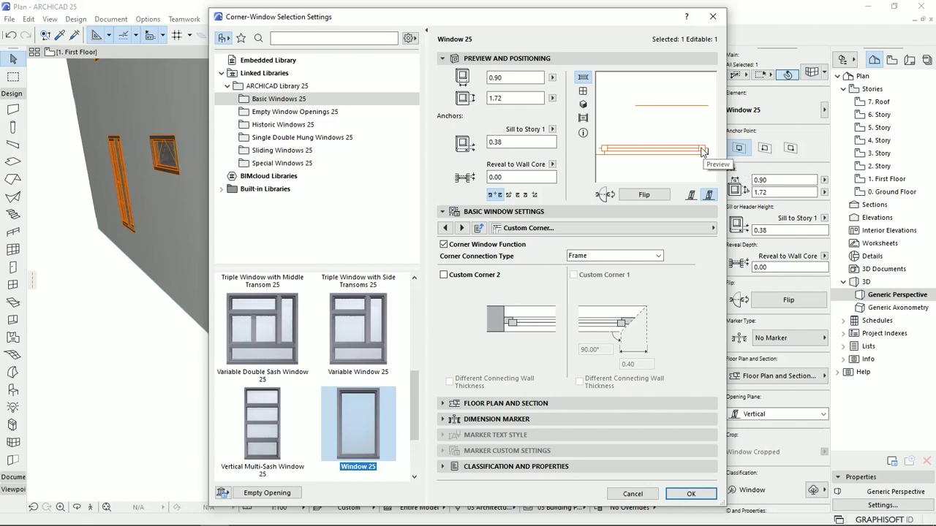
click(659, 258)
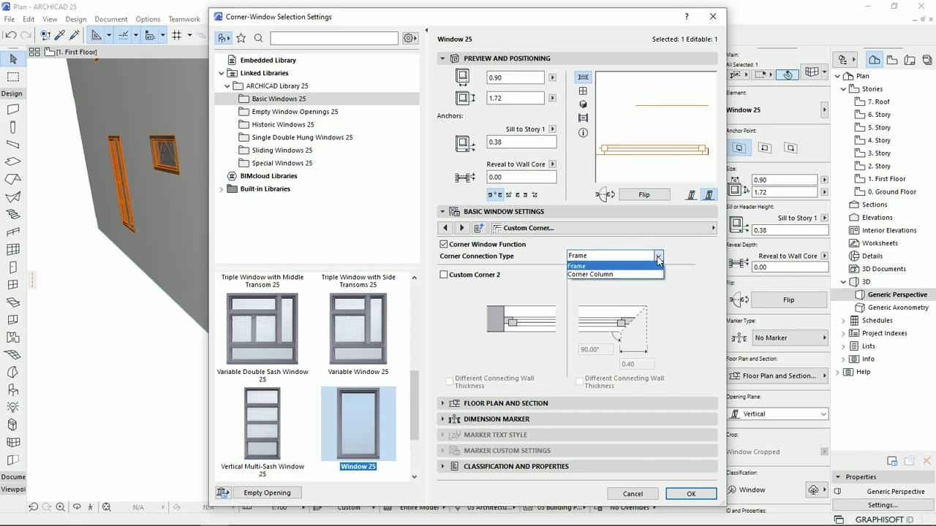
click(605, 282)
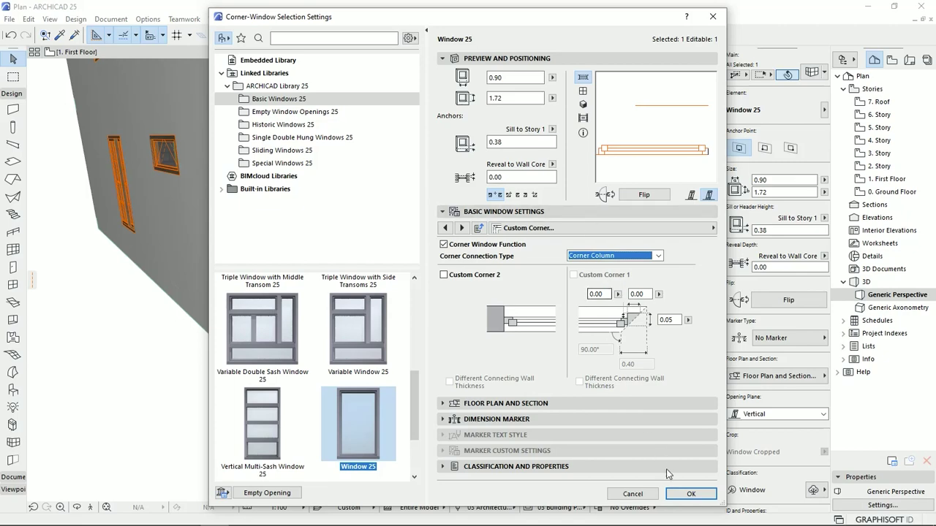
Step: Apply the Corner Column joint, inspect it in 3D, and reopen the pane's Window Settings
click(690, 494)
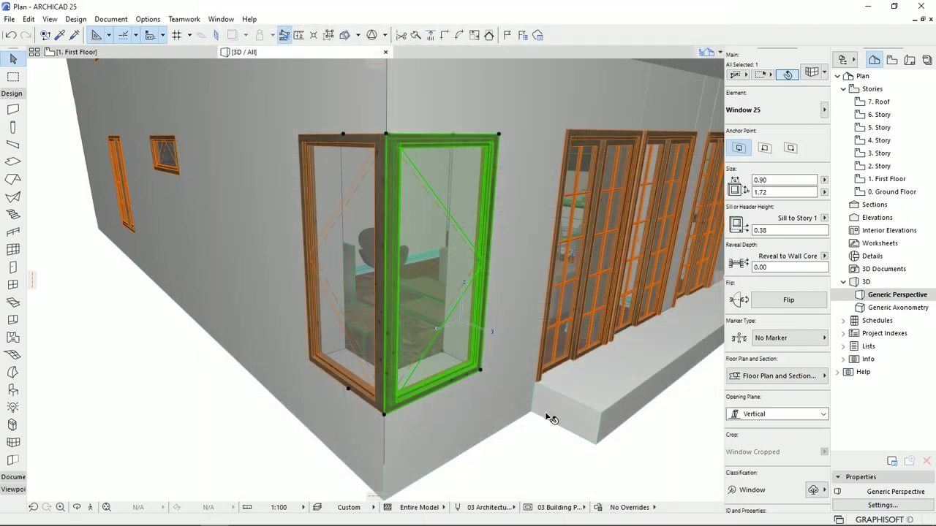
click(516, 460)
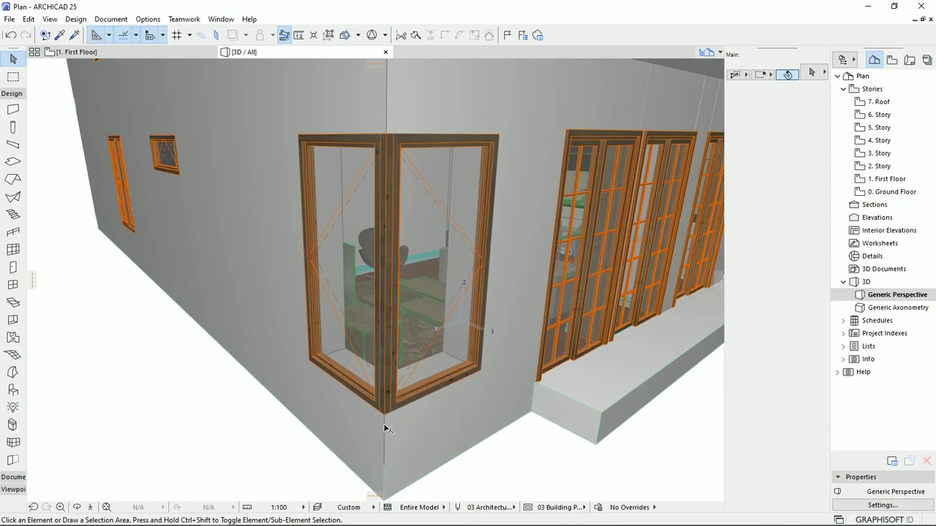
click(435, 289)
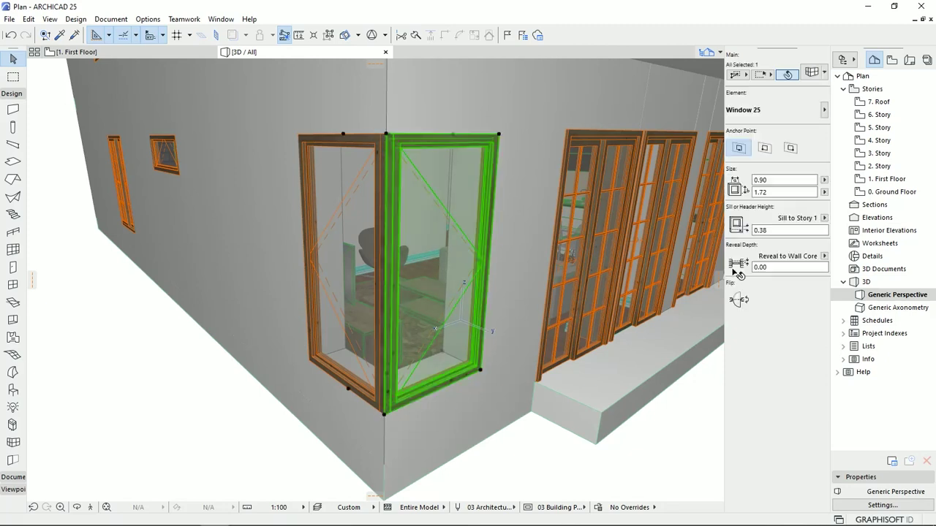
click(431, 267)
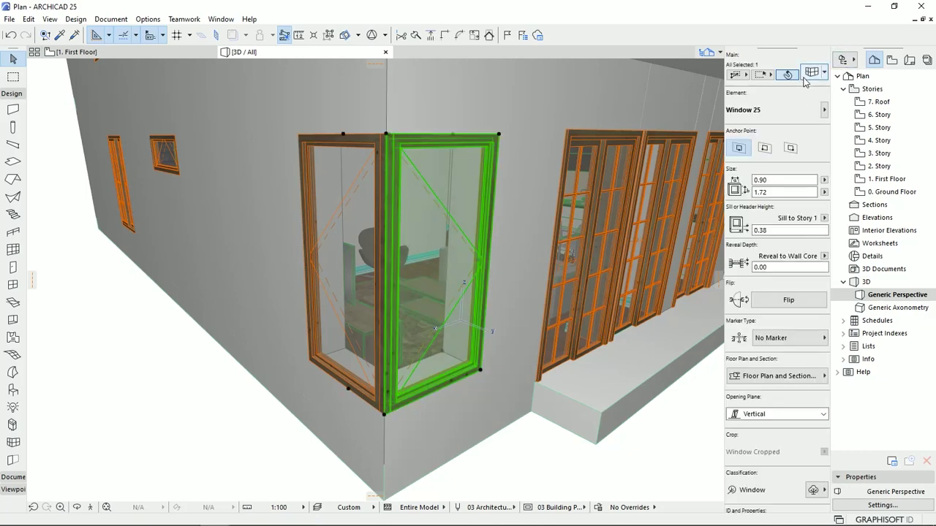
key(ctrl+t)
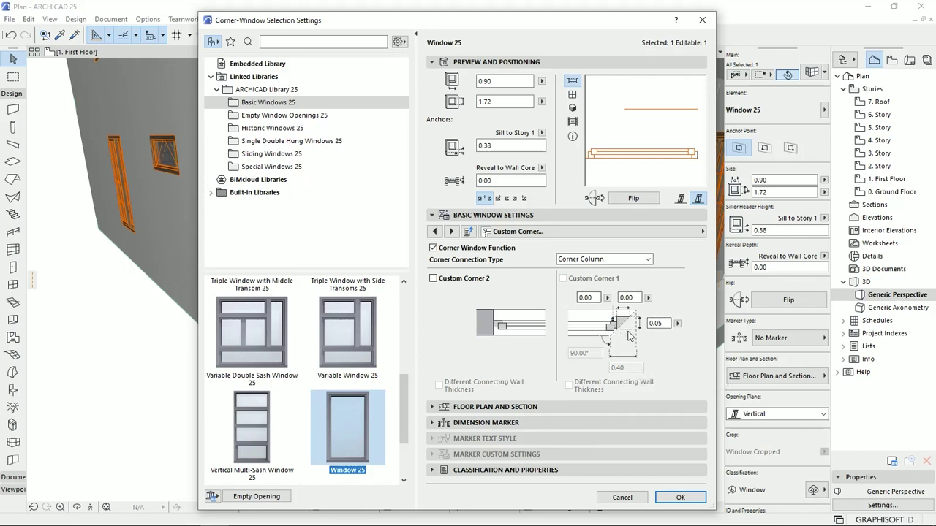
Step: Link the two corner column offset fields, keeping the column width at 0.05
click(607, 298)
click(678, 325)
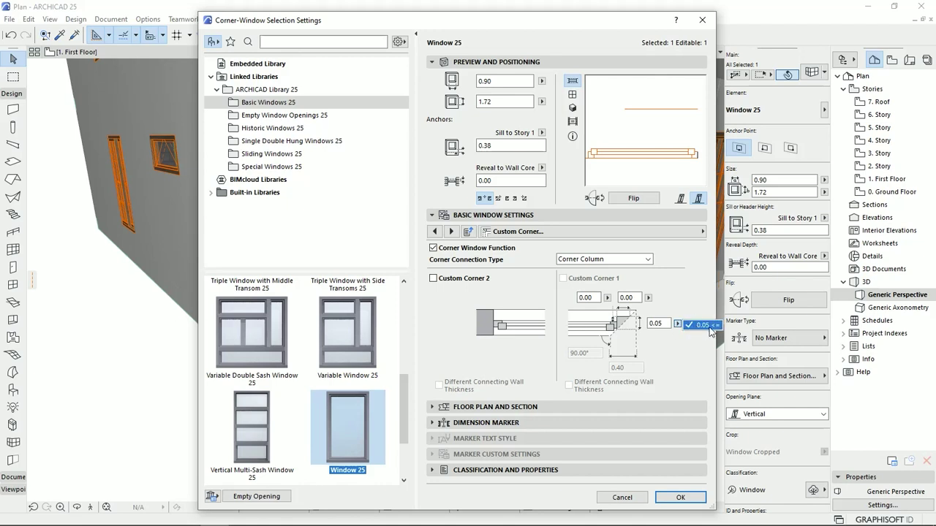
click(672, 342)
Step: On the Frame and Sash page, set frame thickness to 0.03 and the bottom frame to 0.01
click(653, 232)
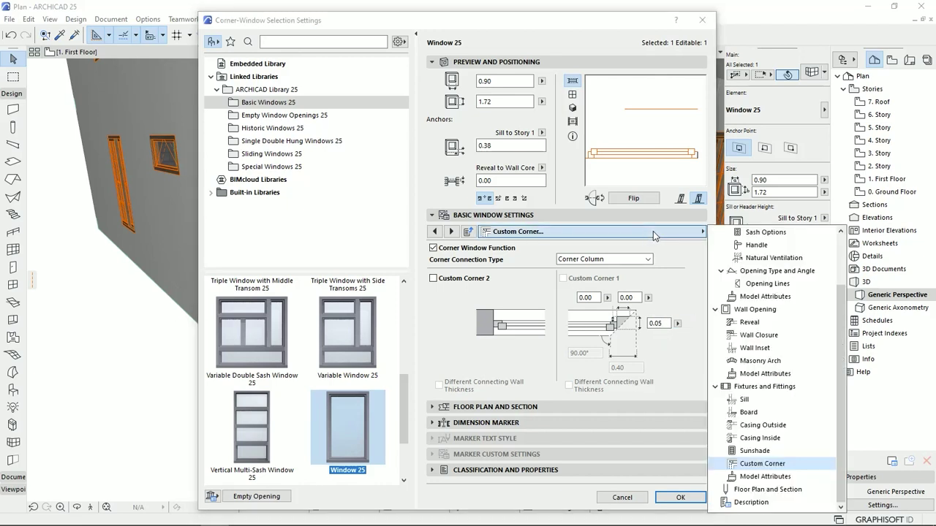
drag(844, 330, 845, 277)
click(763, 271)
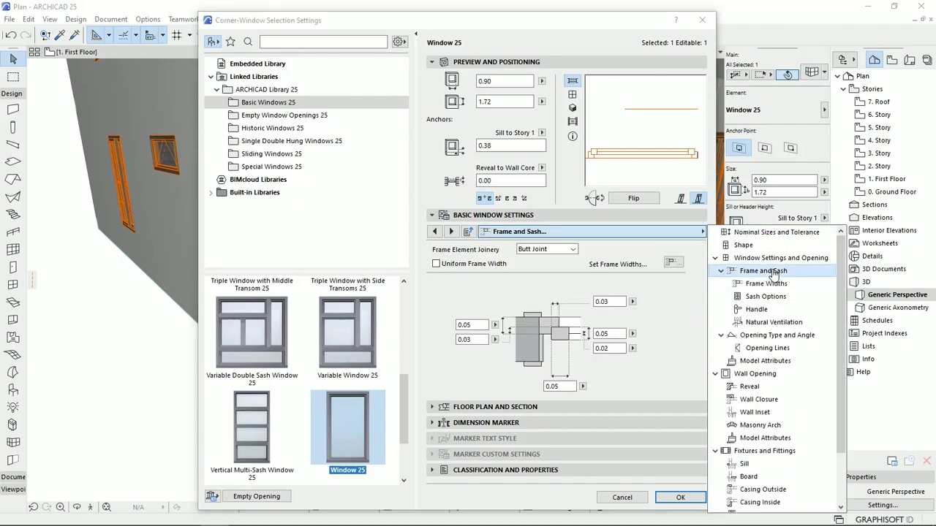
click(489, 329)
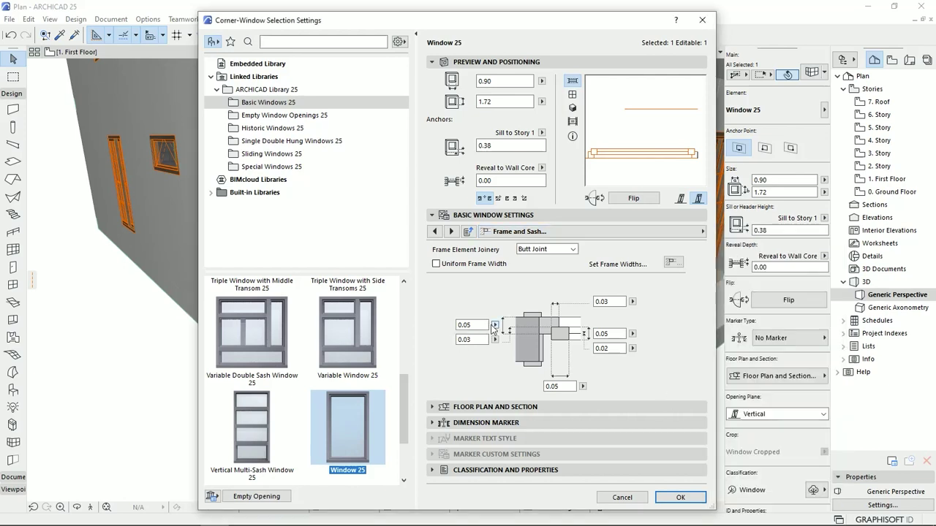
click(494, 326)
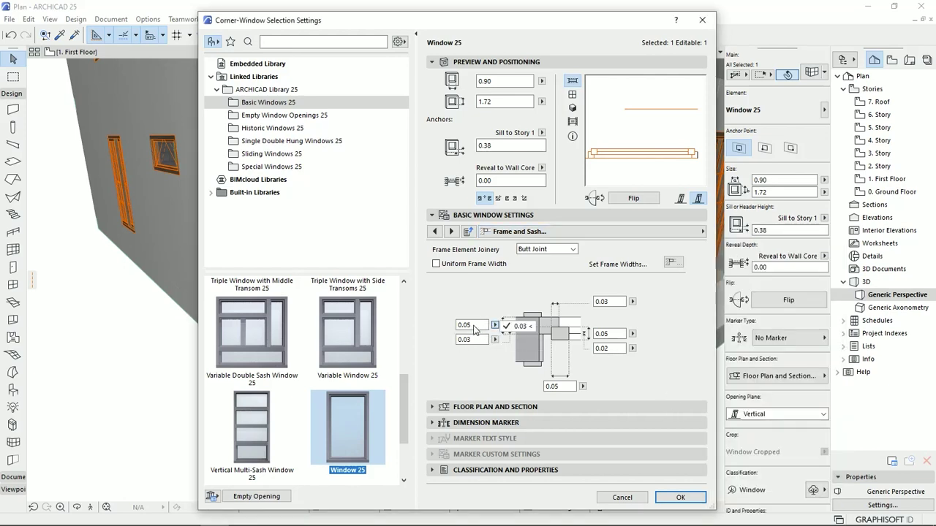
click(472, 326)
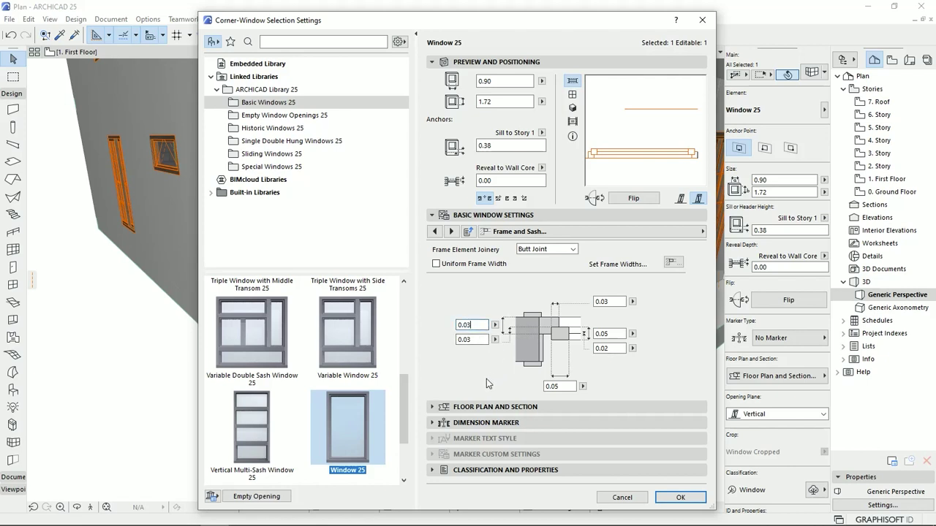
key(Tab)
key(shift+Tab)
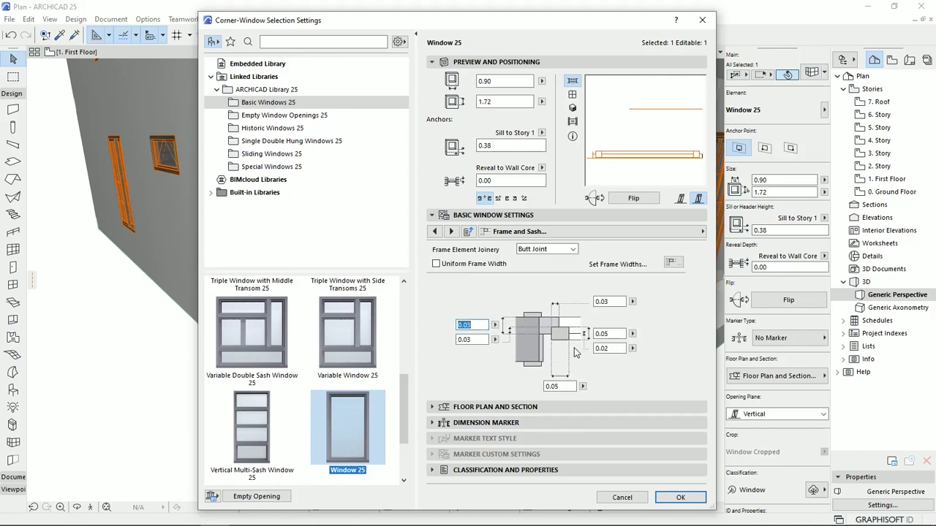
key(Tab)
click(560, 387)
mouse_move(583, 386)
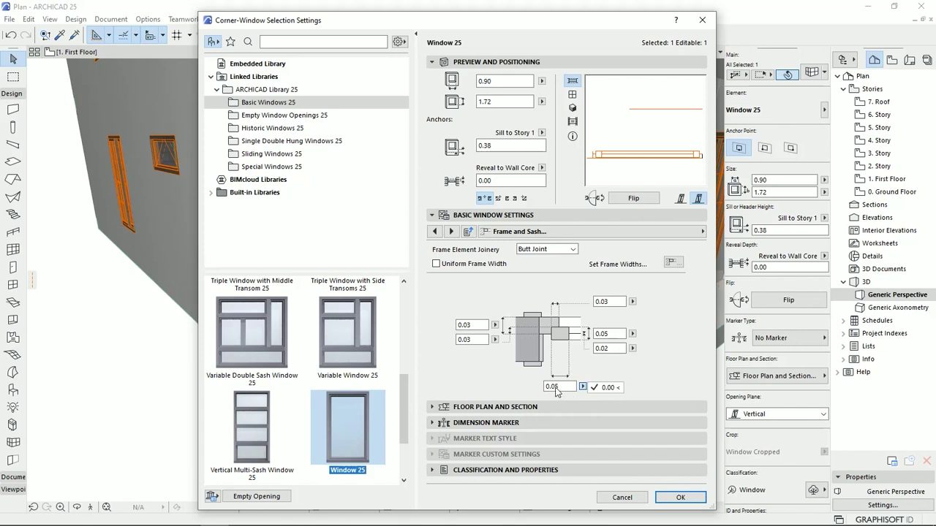
click(562, 387)
key(ctrl+a)
text(0.01)
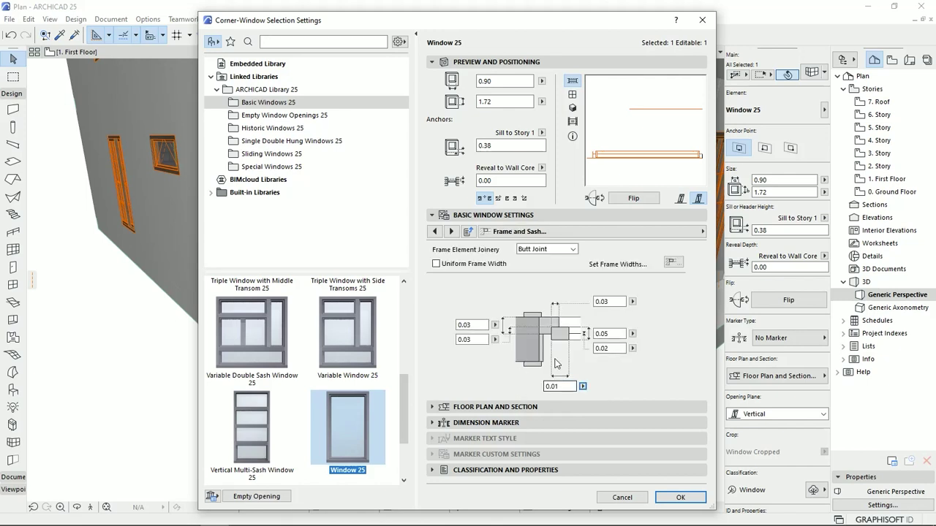
Step: Make all frame widths uniform at 0.03, apply, and orbit the 3D view to review
click(451, 231)
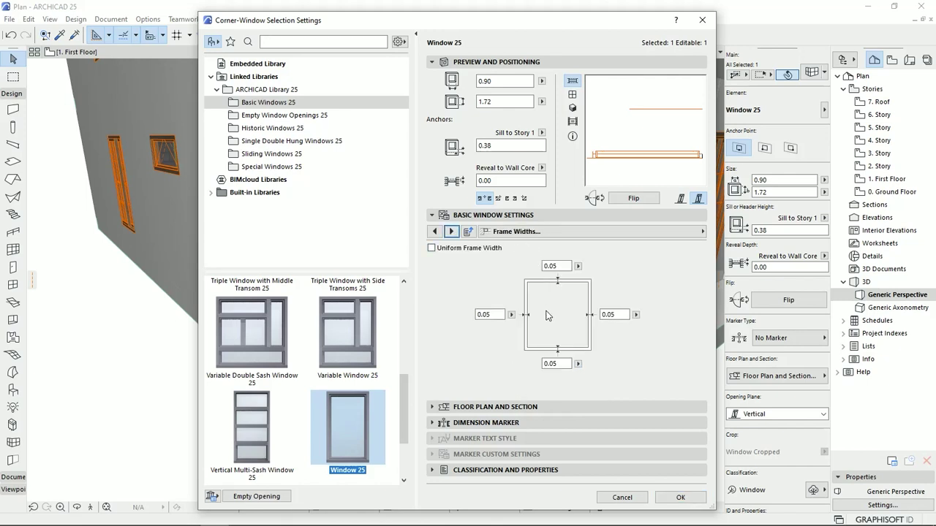
click(568, 266)
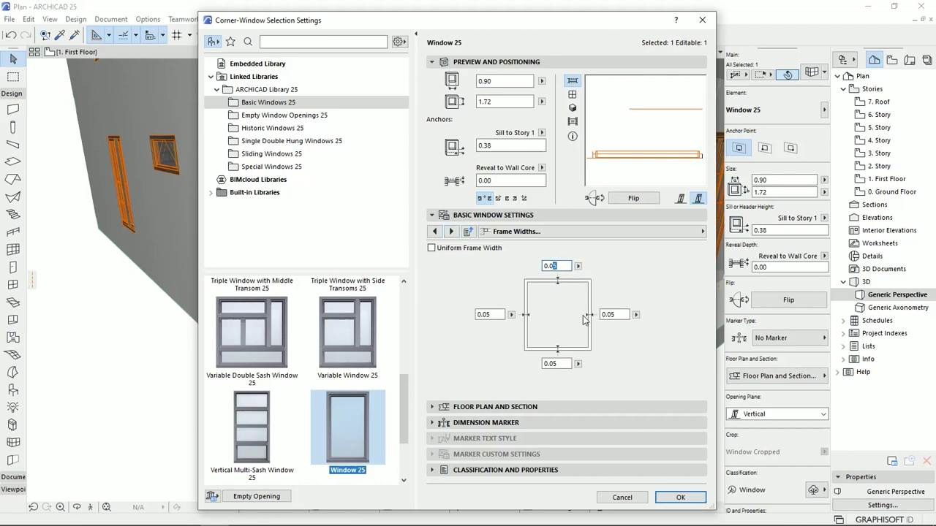
text(3)
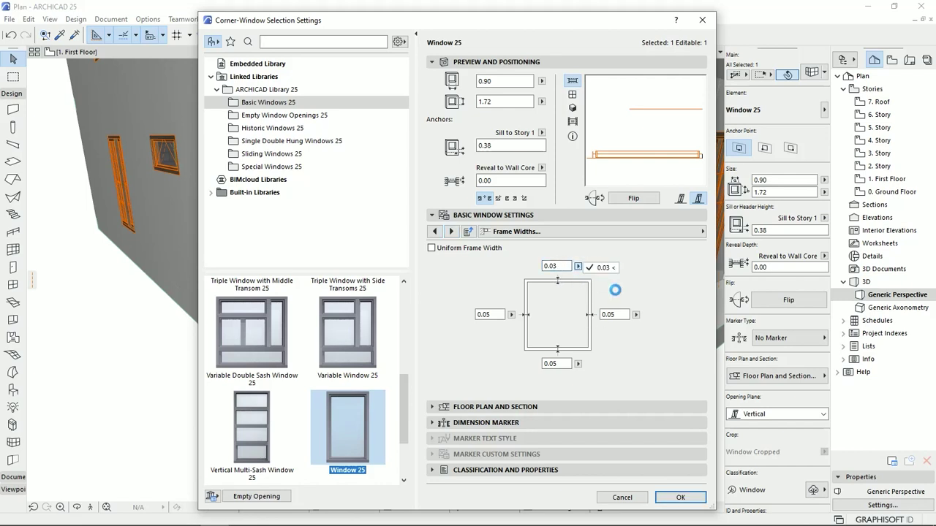
click(432, 248)
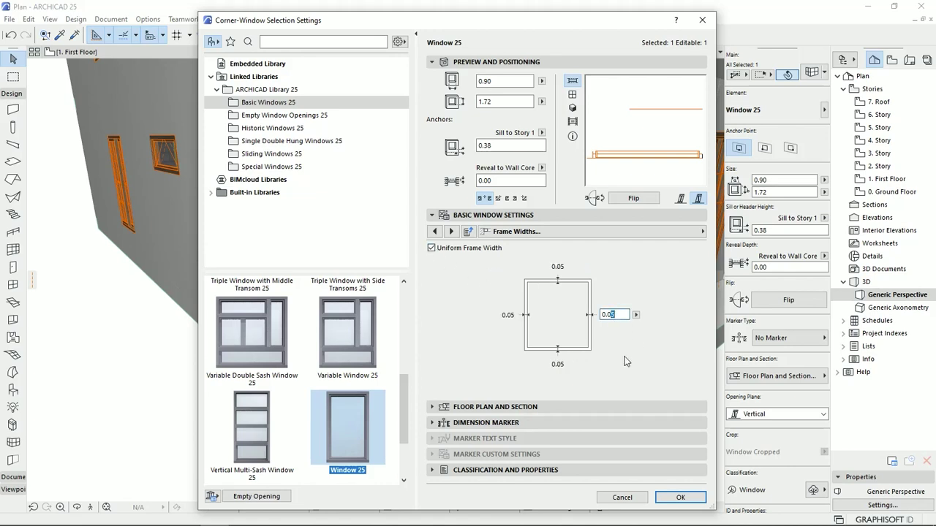
key(Tab)
click(680, 497)
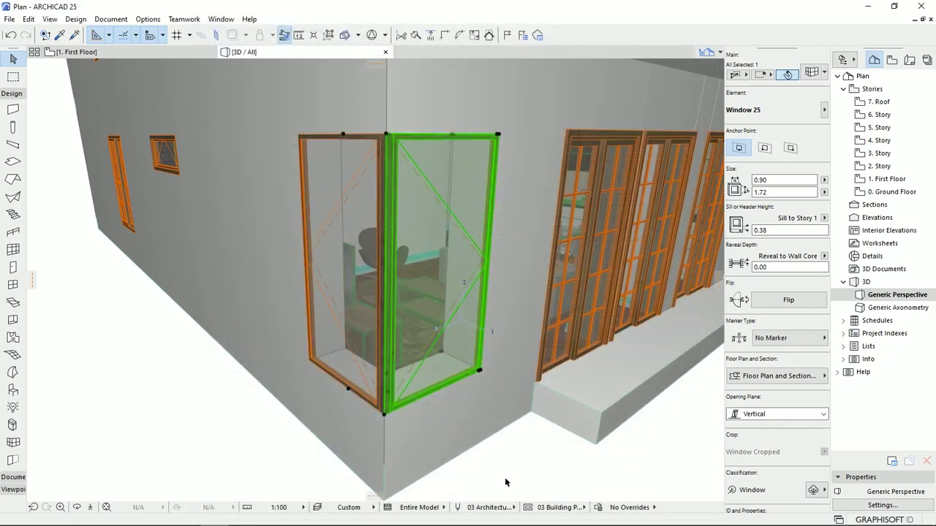
key(Escape)
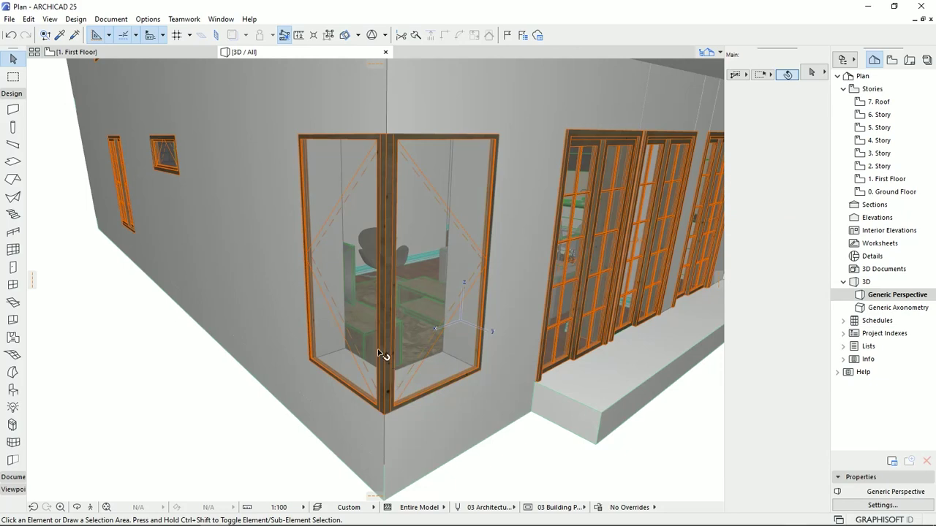
mouse_move(380, 354)
shift+middle_down()
mouse_move(391, 307)
mouse_move(521, 340)
mouse_move(295, 307)
mouse_move(372, 330)
shift+middle_up()
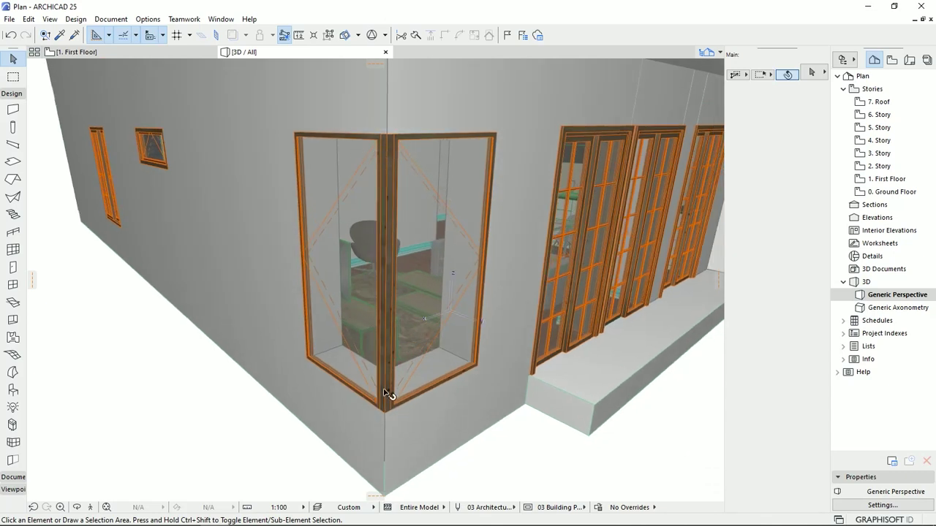
Step: Set the corner window's main sash to Fixed Glass
click(420, 268)
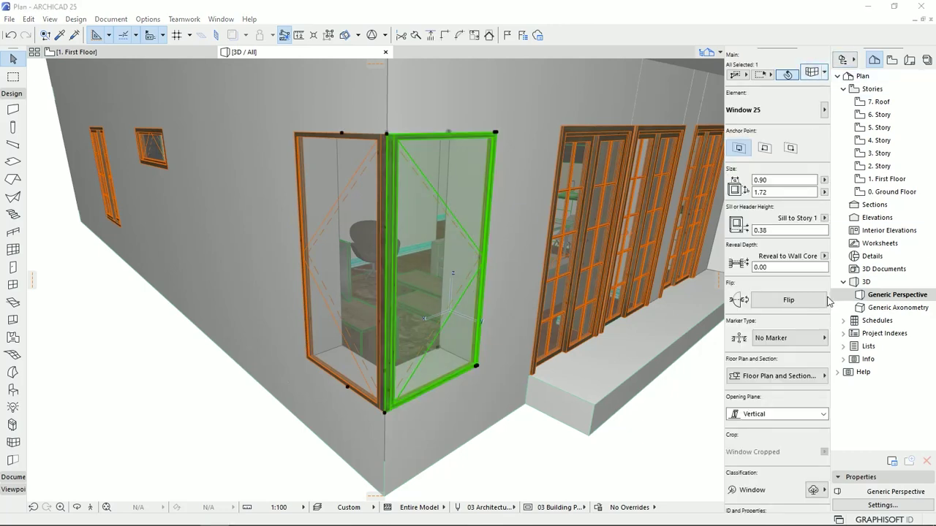
key(ctrl+t)
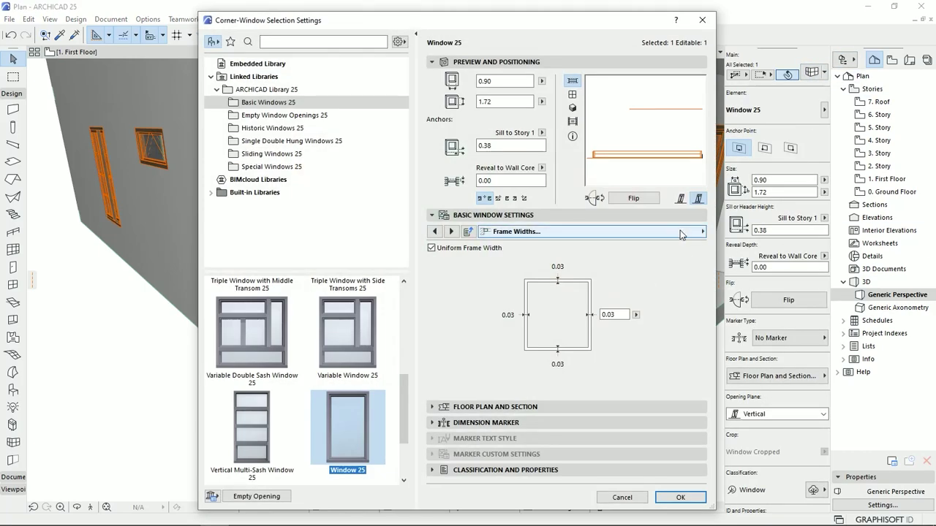
click(675, 232)
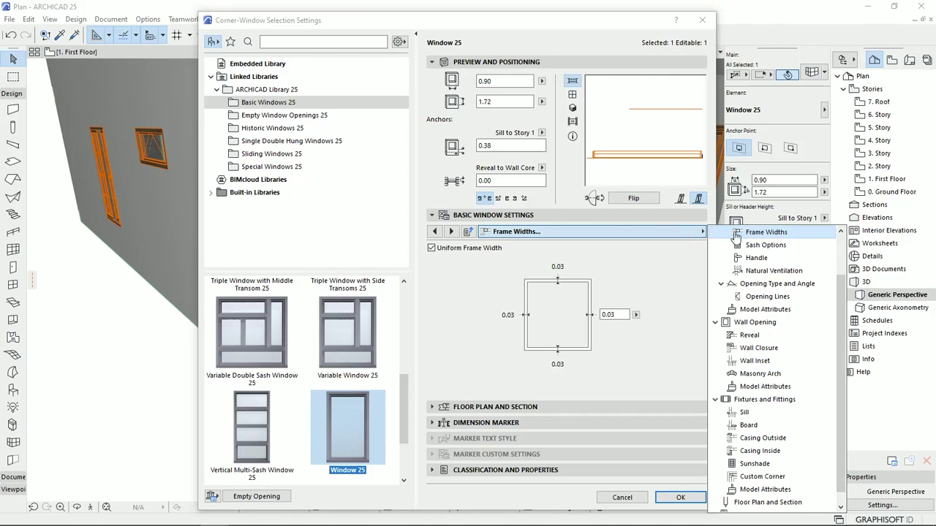
scroll(775, 292, up, 2)
click(777, 335)
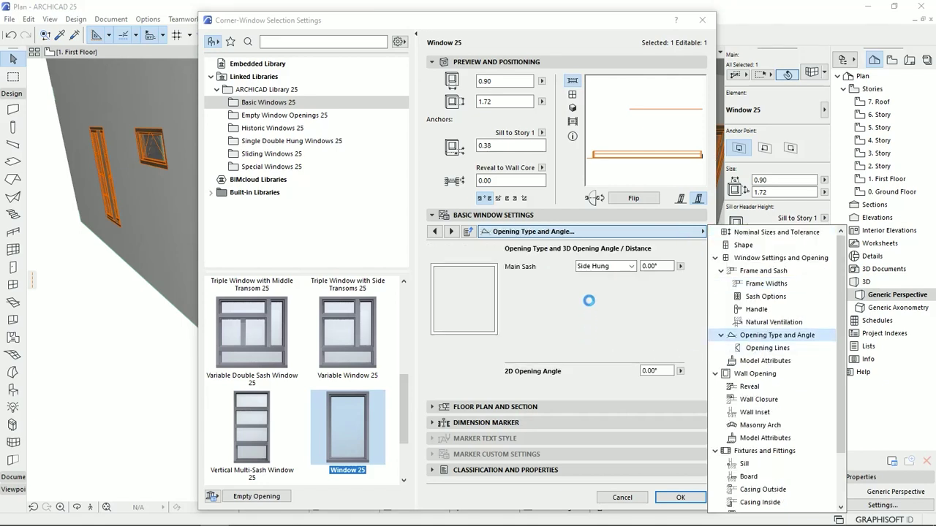
click(620, 268)
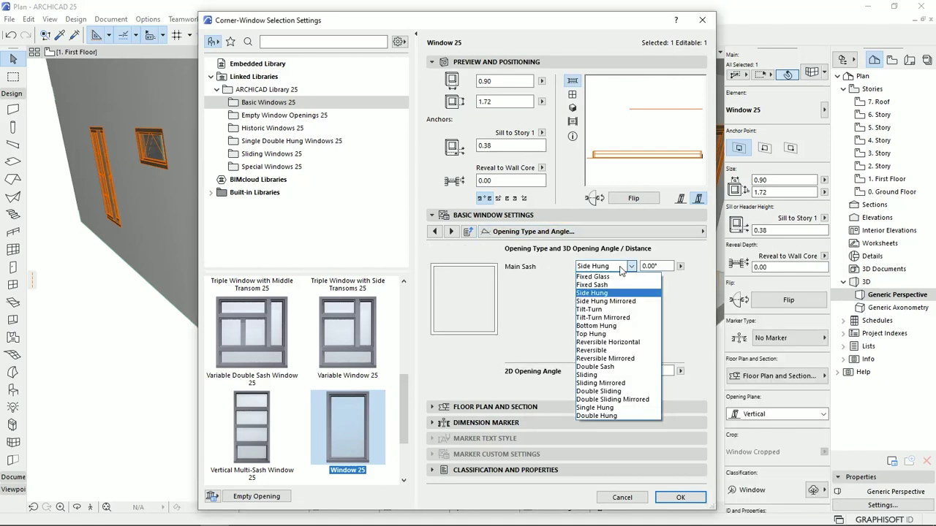
click(599, 277)
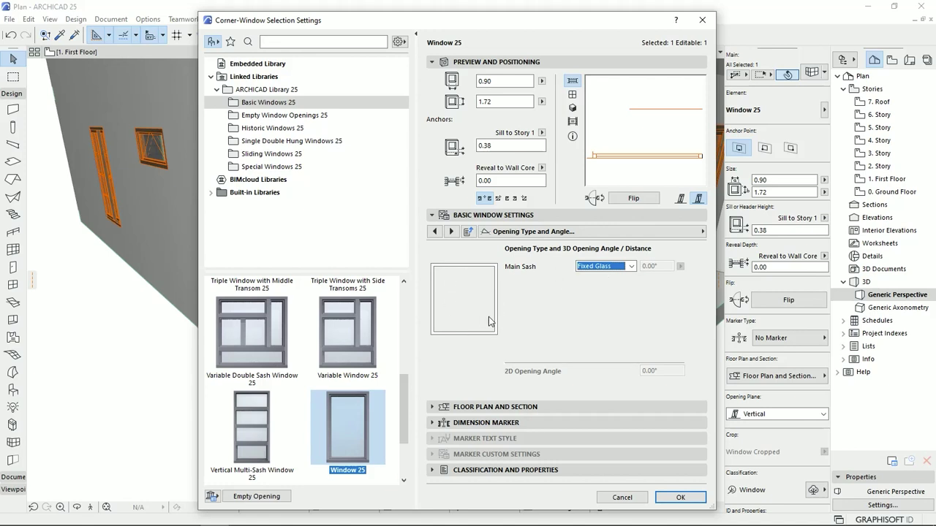
Step: Set the Custom Corner connection type to Glass and apply the settings
click(534, 232)
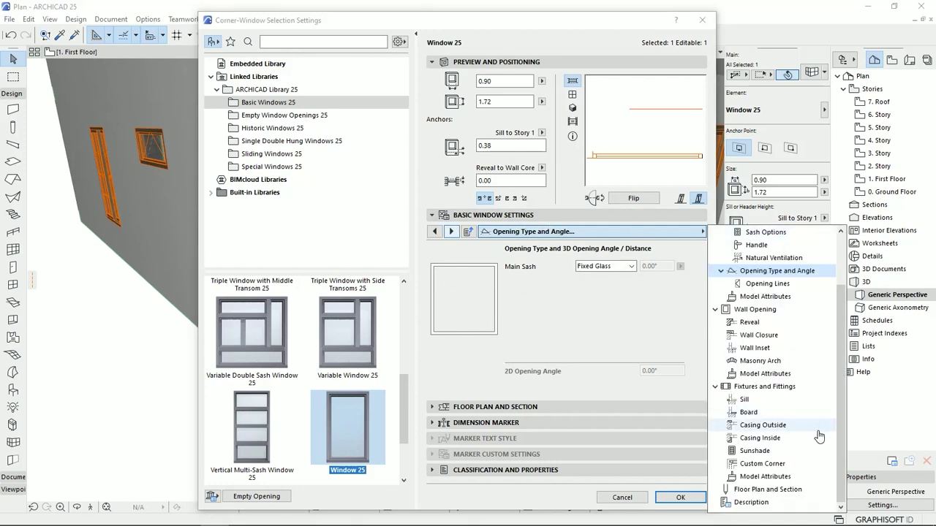
click(771, 465)
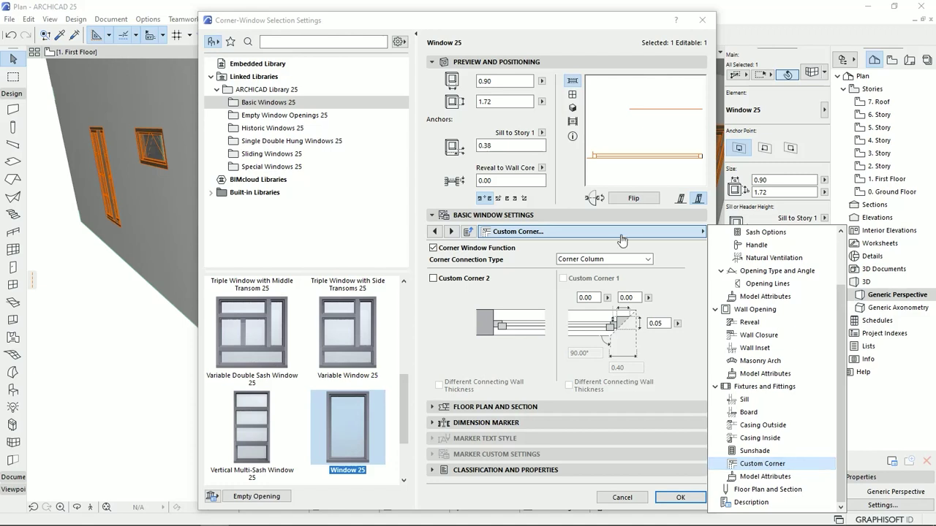
click(643, 262)
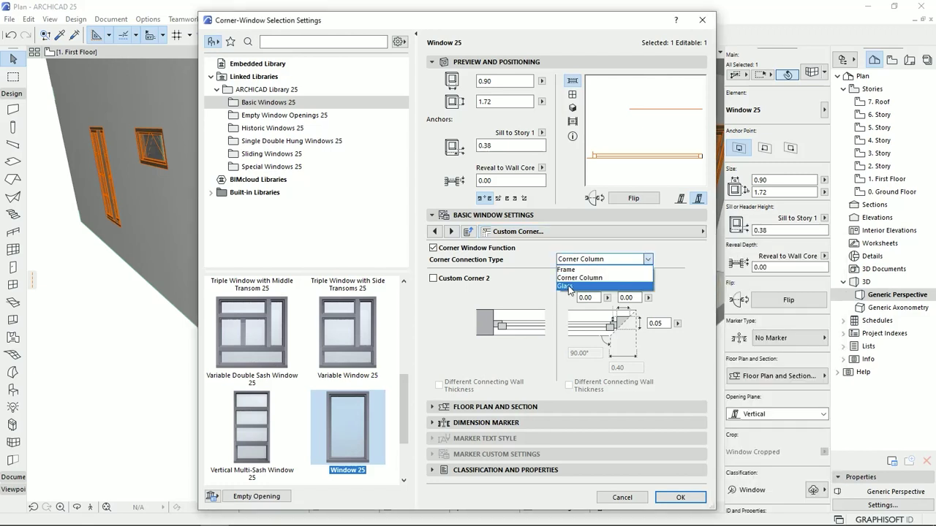
click(567, 285)
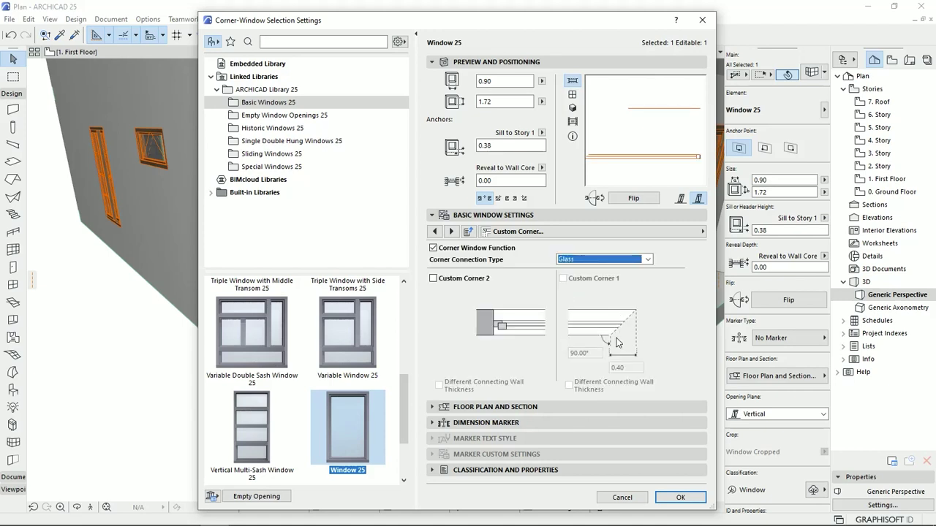
click(677, 497)
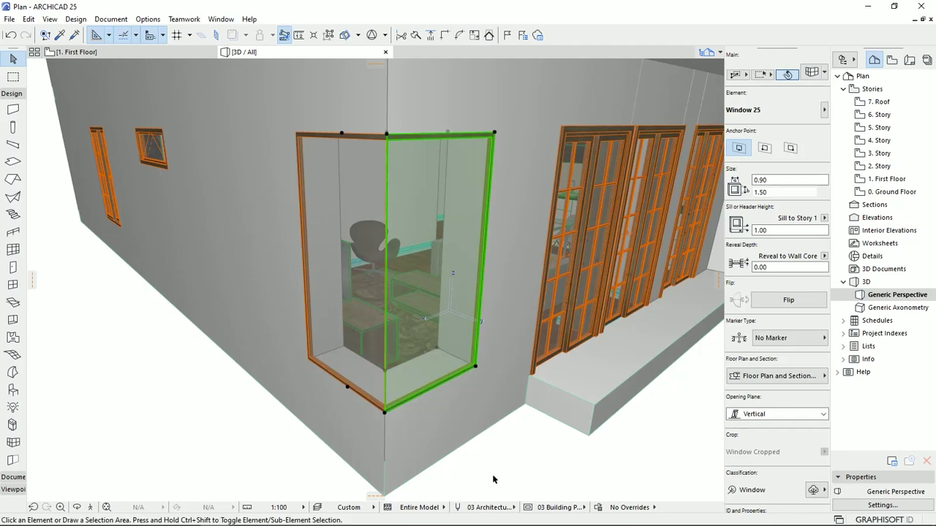
key(Escape)
scroll(453, 369, up, 3)
scroll(585, 322, up, 3)
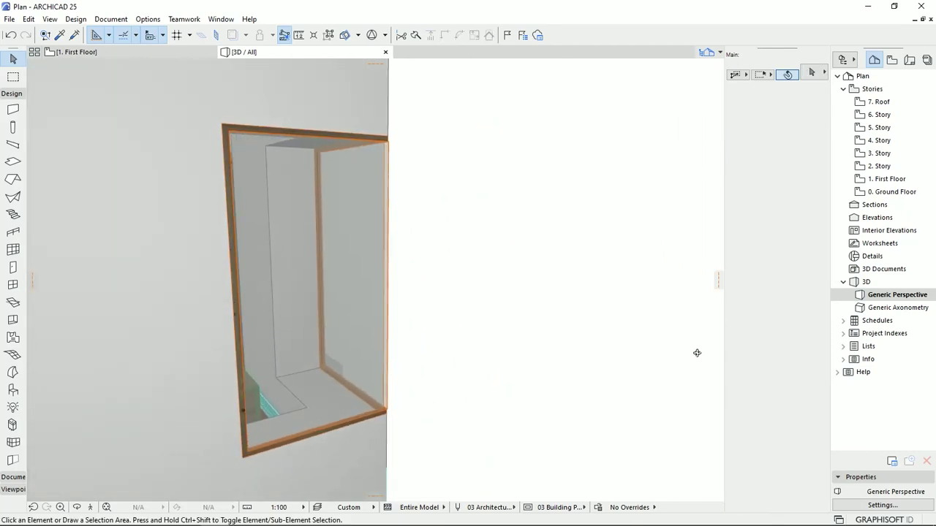
mouse_move(697, 354)
mouse_down()
mouse_move(217, 341)
mouse_move(140, 328)
mouse_move(345, 185)
mouse_up()
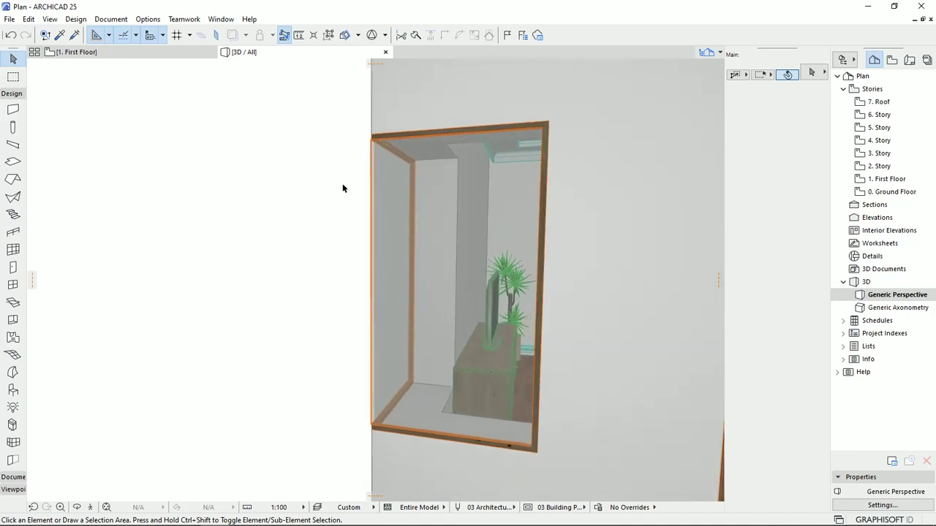
mouse_move(386, 389)
mouse_down()
mouse_move(424, 448)
mouse_move(416, 382)
mouse_move(426, 376)
mouse_move(411, 384)
mouse_move(445, 335)
mouse_up()
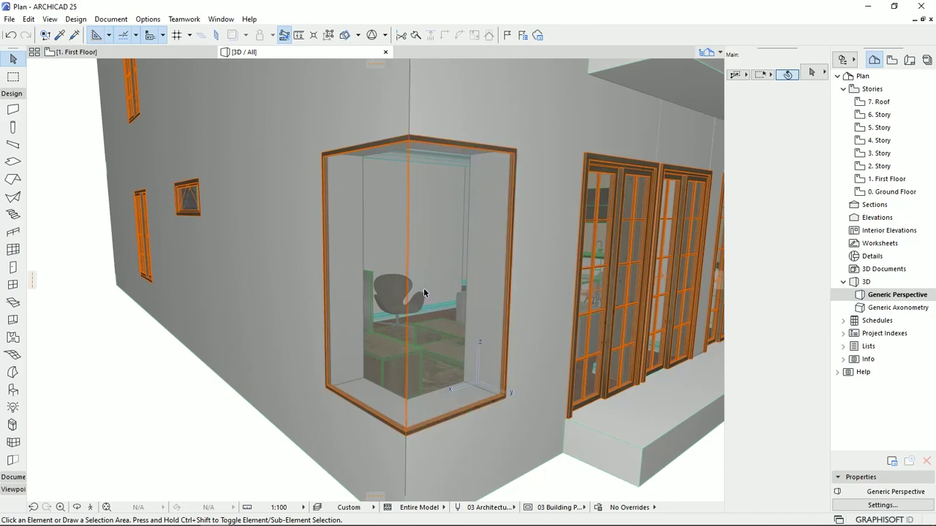
drag(424, 297, 420, 424)
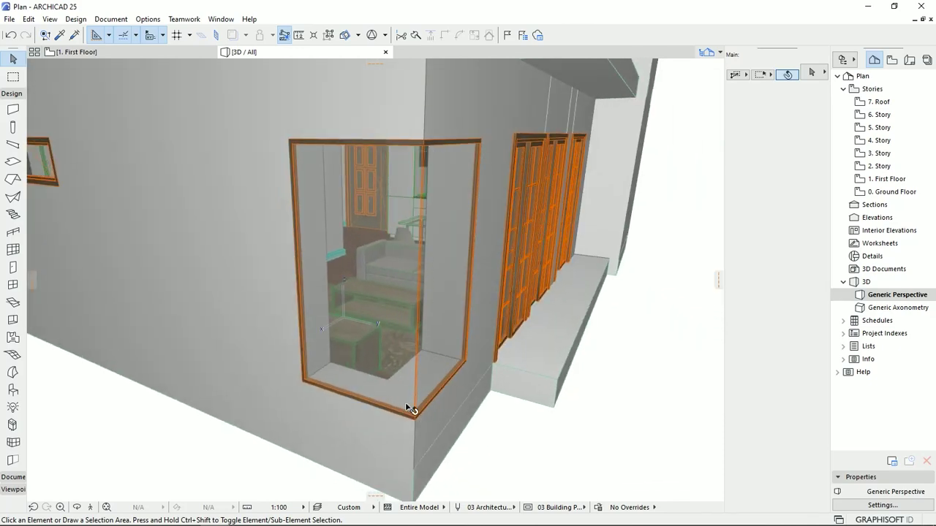
drag(452, 333, 406, 332)
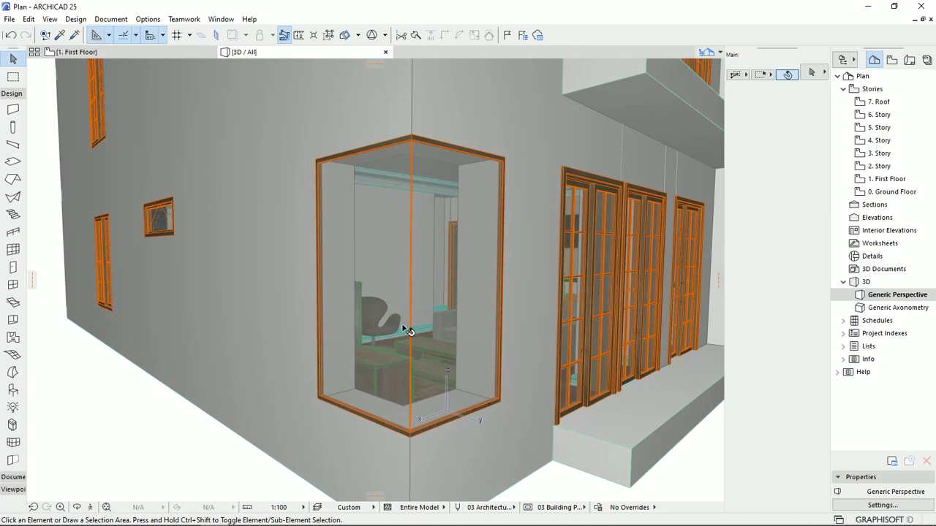
drag(408, 331, 445, 337)
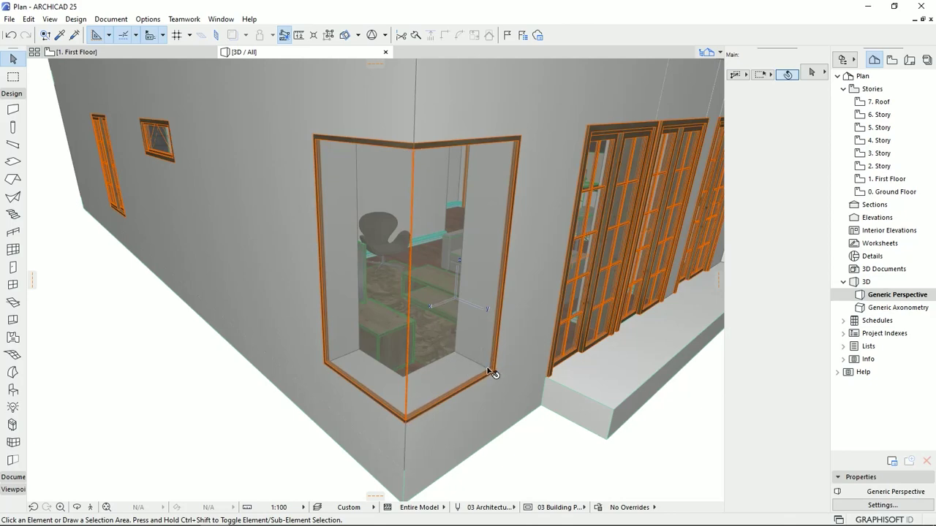
shift+middle_drag(408, 153, 413, 209)
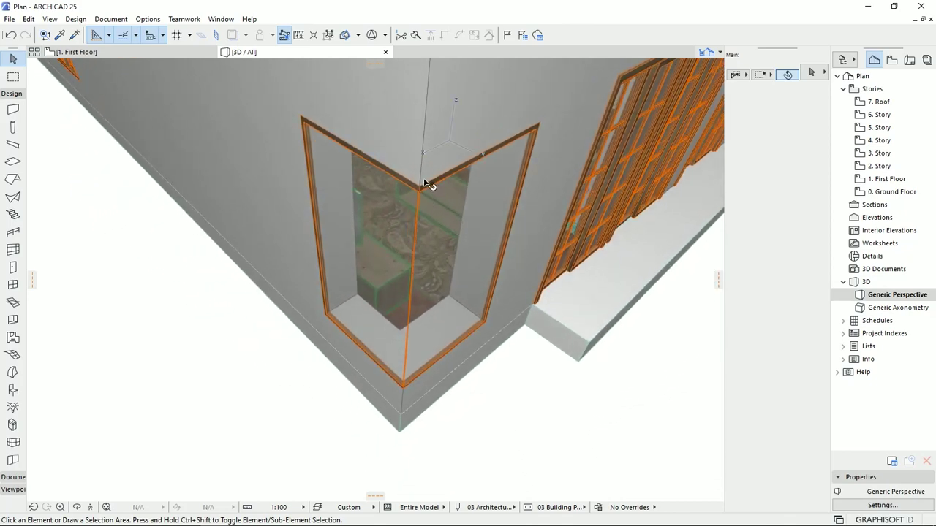
scroll(413, 208, up, 4)
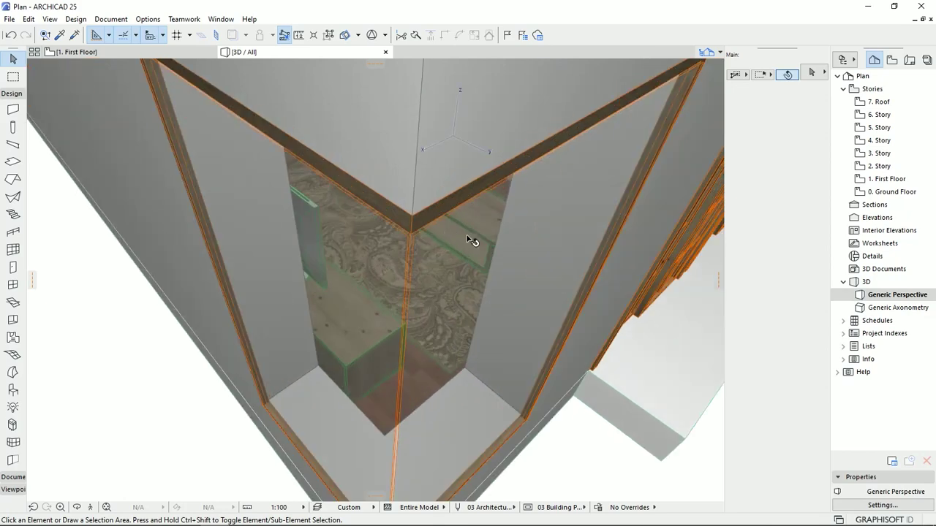
shift+middle_drag(463, 250, 370, 266)
scroll(435, 255, down, 2)
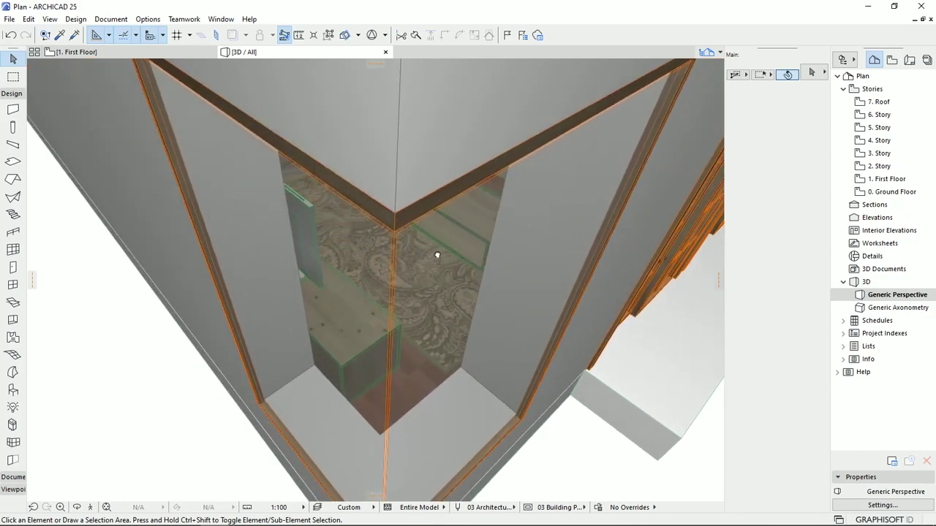
scroll(428, 255, down, 2)
scroll(432, 261, down, 3)
Step: Set the corner window's Custom Corner connection type to Frame
click(432, 261)
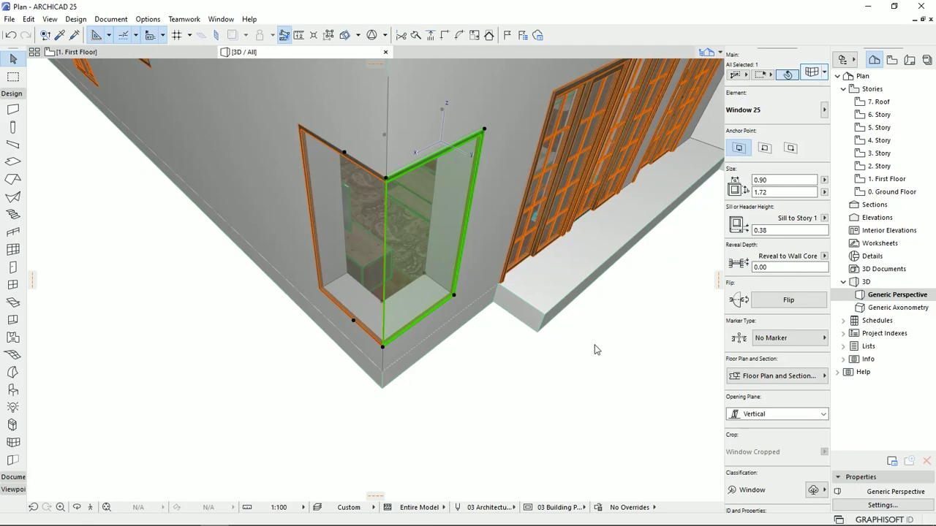
key(ctrl+t)
click(702, 231)
click(753, 209)
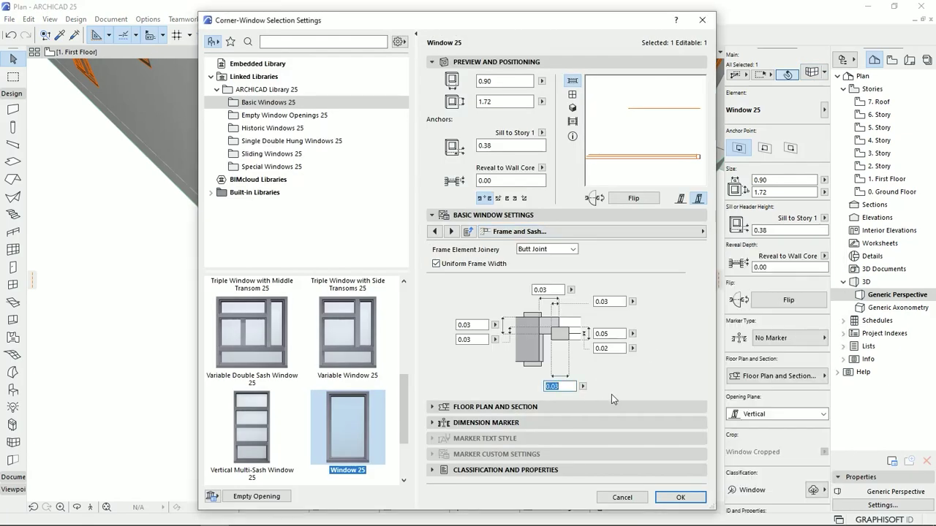
click(702, 231)
click(766, 257)
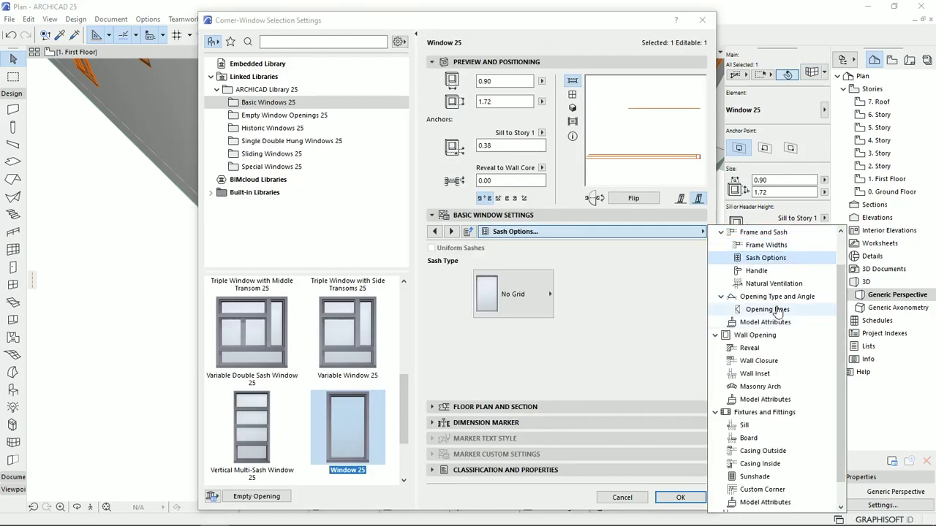
click(763, 489)
click(603, 259)
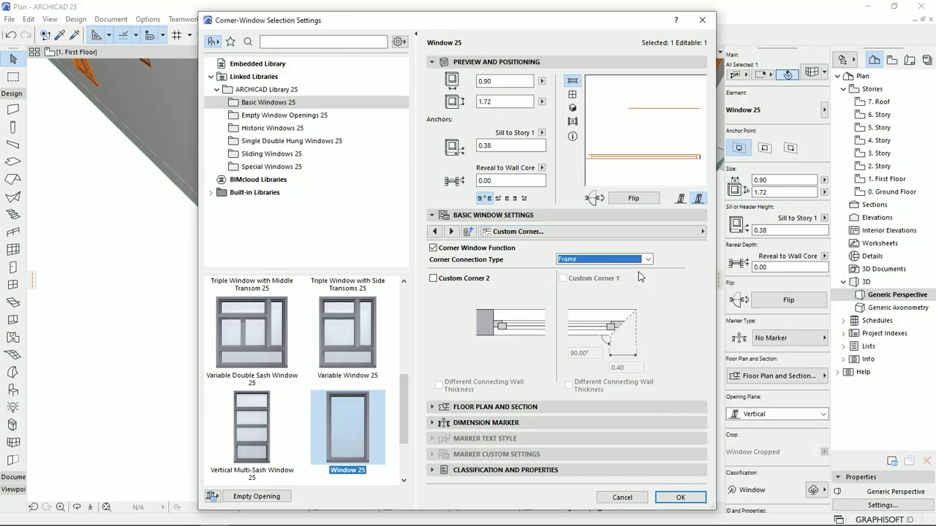
Step: Set the reveal depth to the wall core to 0.1 and apply
click(702, 231)
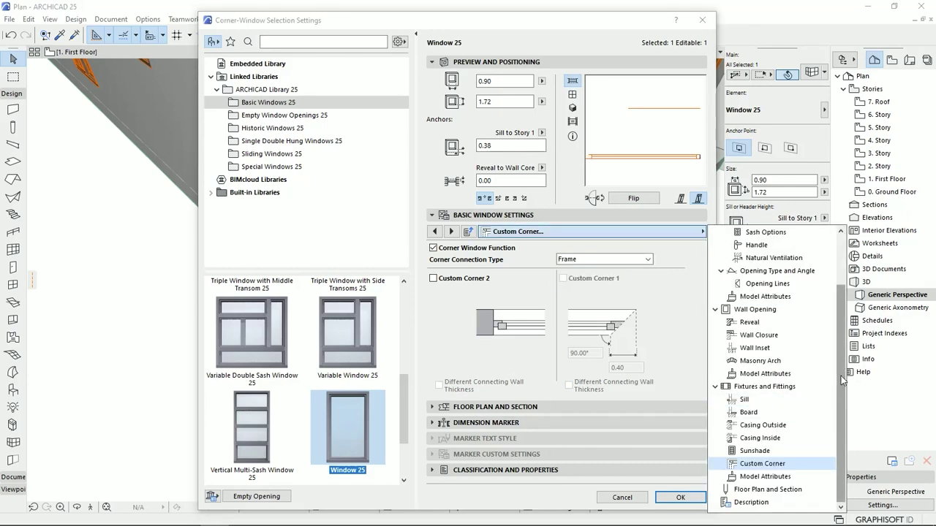
click(841, 376)
click(762, 234)
click(749, 386)
click(532, 336)
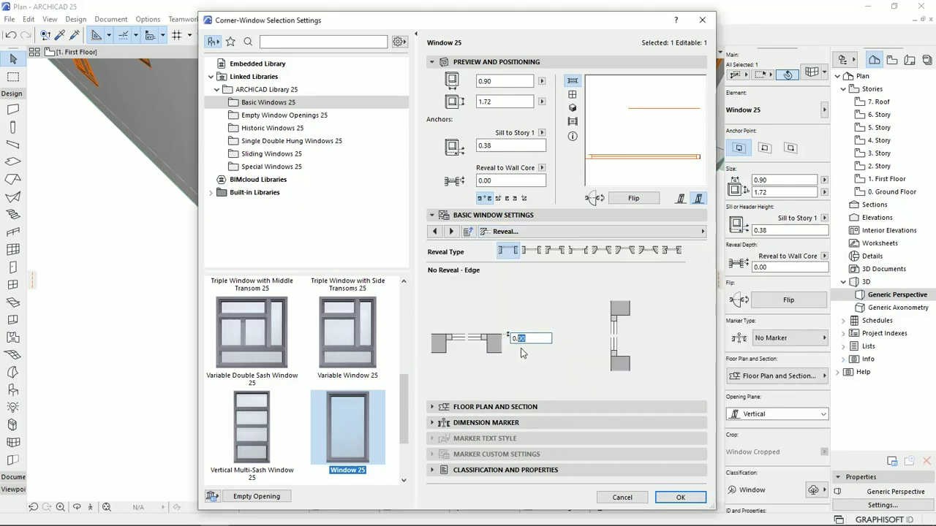
text(0.1)
key(Return)
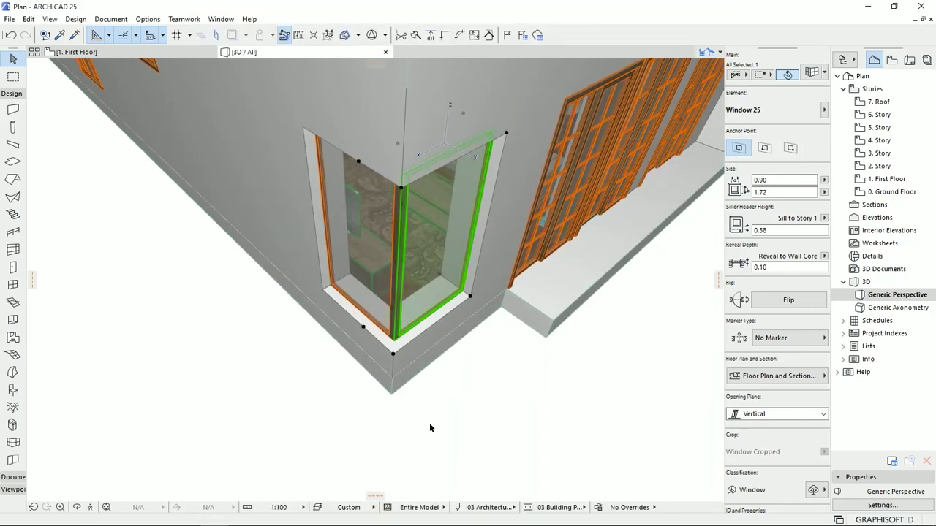
click(429, 424)
mouse_move(432, 271)
shift+middle_down()
mouse_move(436, 308)
mouse_move(376, 302)
shift+middle_up()
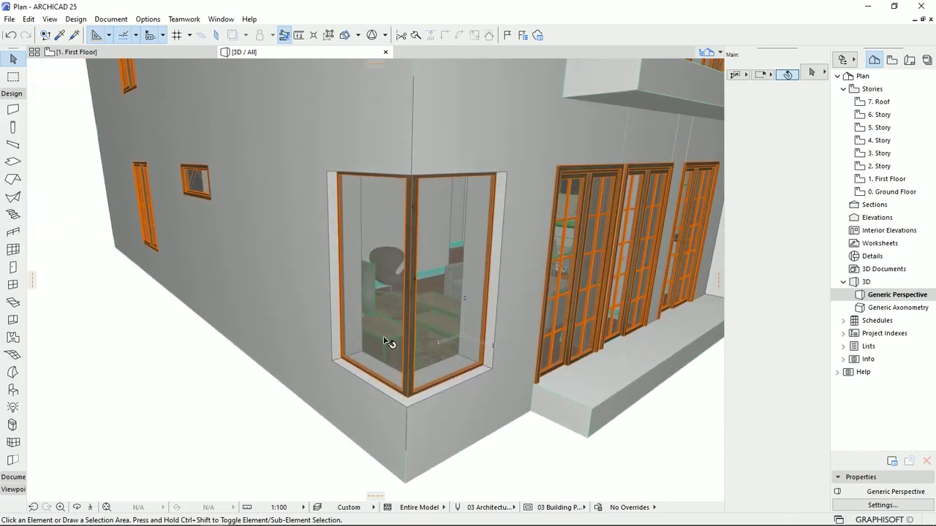
shift+middle_drag(449, 351, 437, 320)
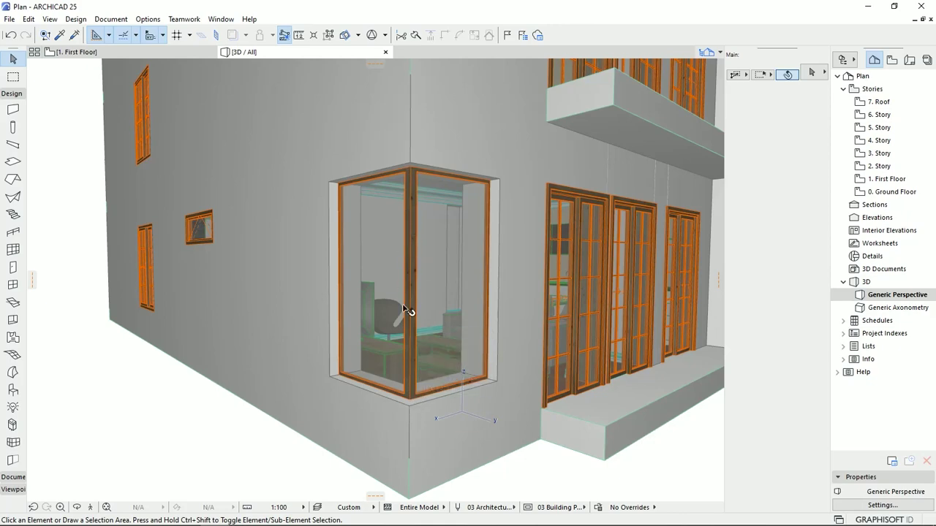
shift+middle_drag(412, 405, 421, 392)
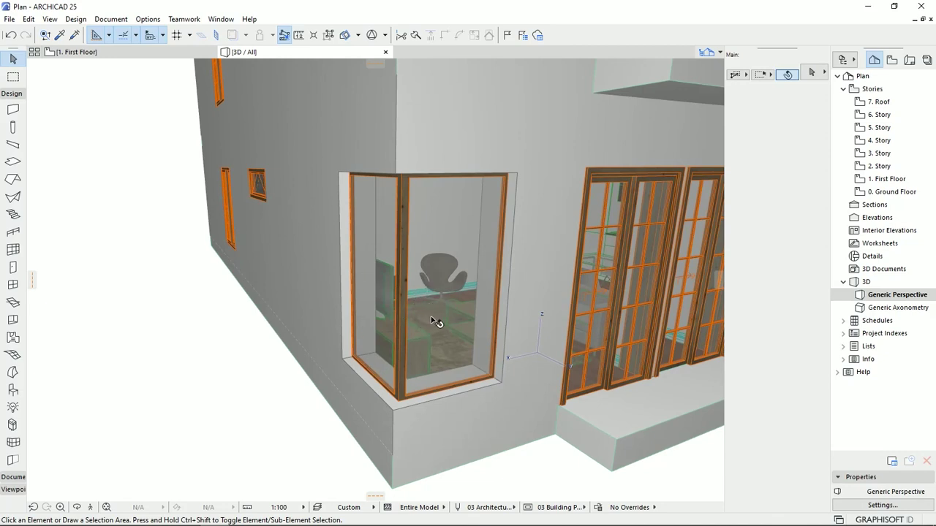
shift+middle_drag(457, 276, 437, 327)
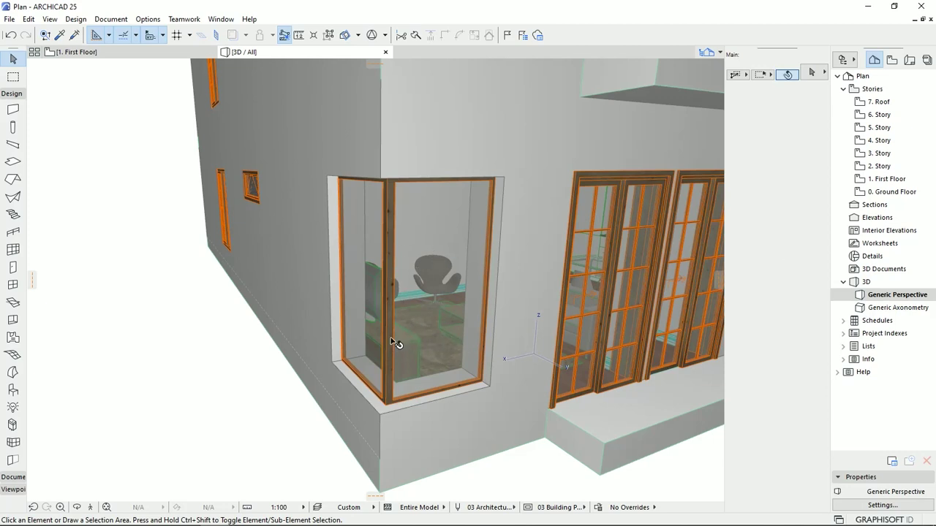
mouse_move(423, 332)
mouse_down()
mouse_move(416, 307)
mouse_move(413, 334)
mouse_move(427, 350)
mouse_up()
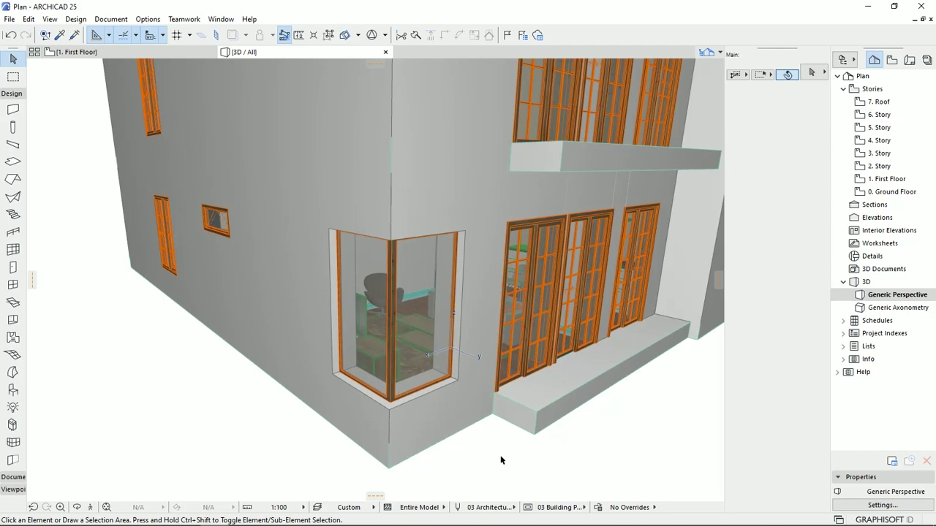
shift+middle_drag(502, 460, 433, 362)
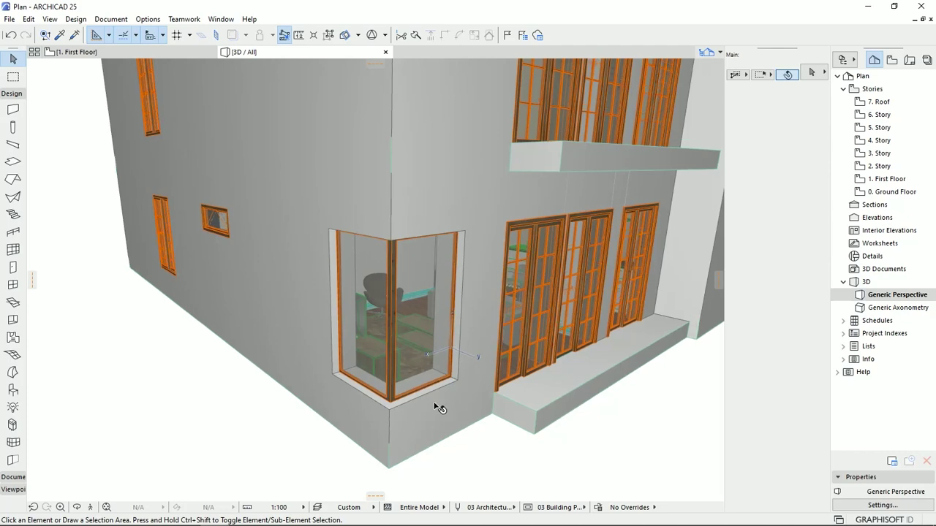
scroll(434, 361, up, 1)
scroll(428, 343, up, 2)
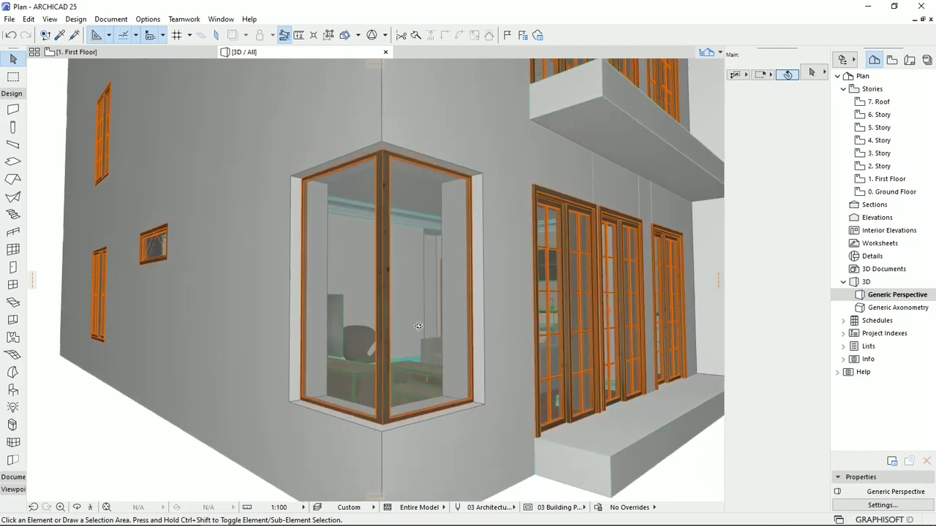